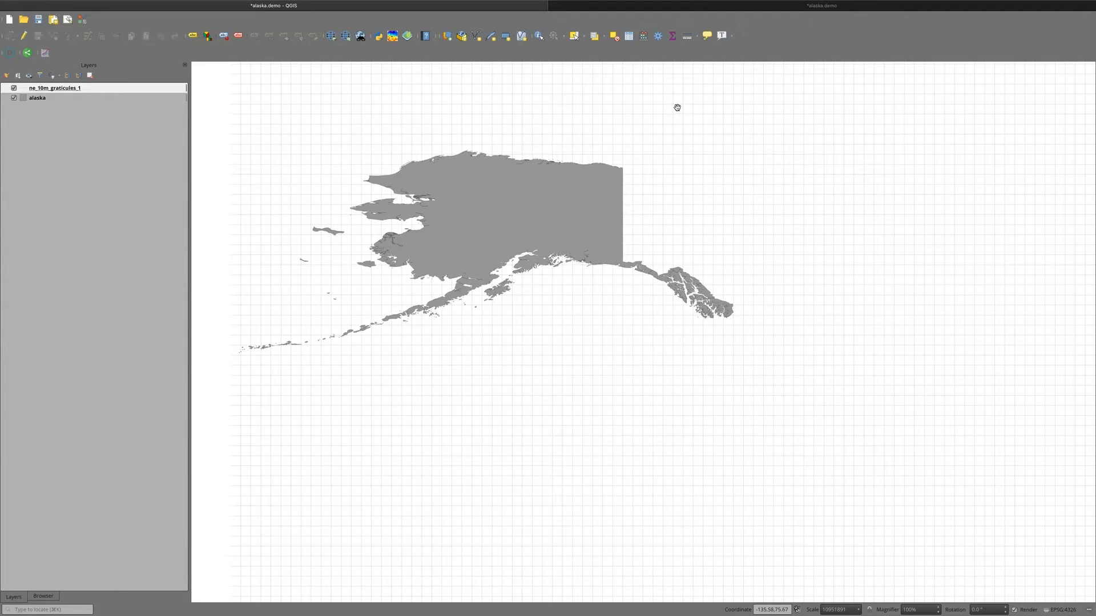
Step: In the alaska.demo layout, add a map about 286 mm wide and 168 mm tall across the upper part of the page
click(714, 9)
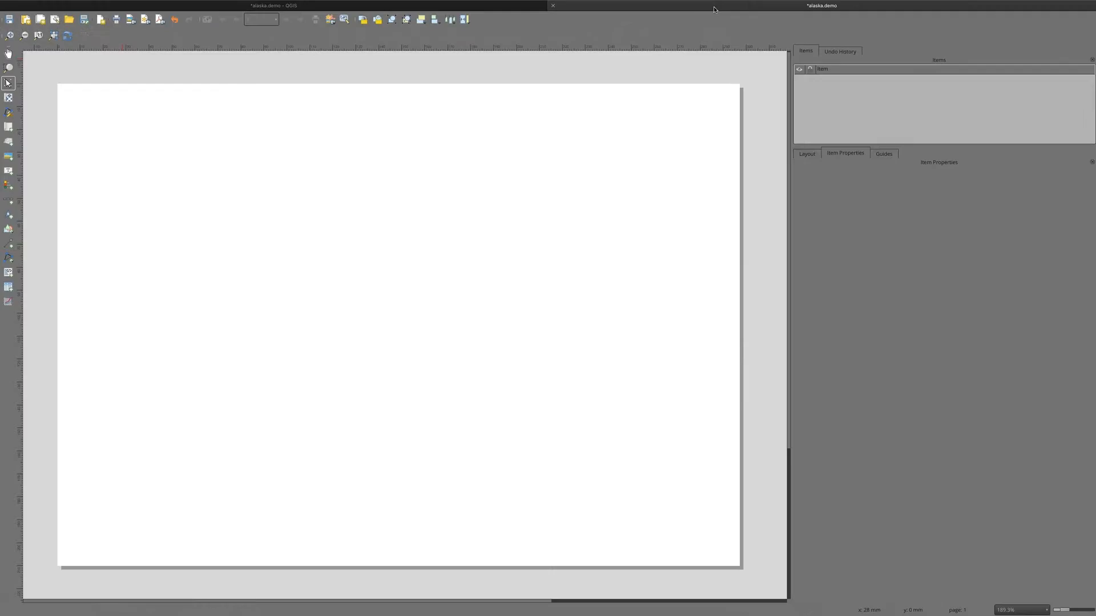
click(10, 127)
drag(75, 92, 736, 473)
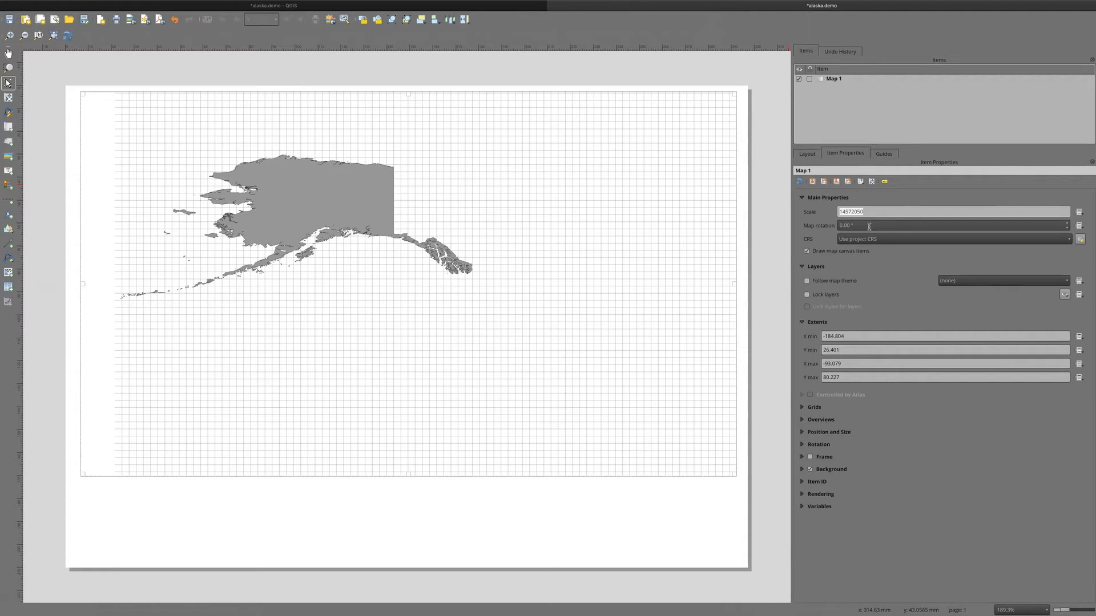
drag(867, 211, 839, 212)
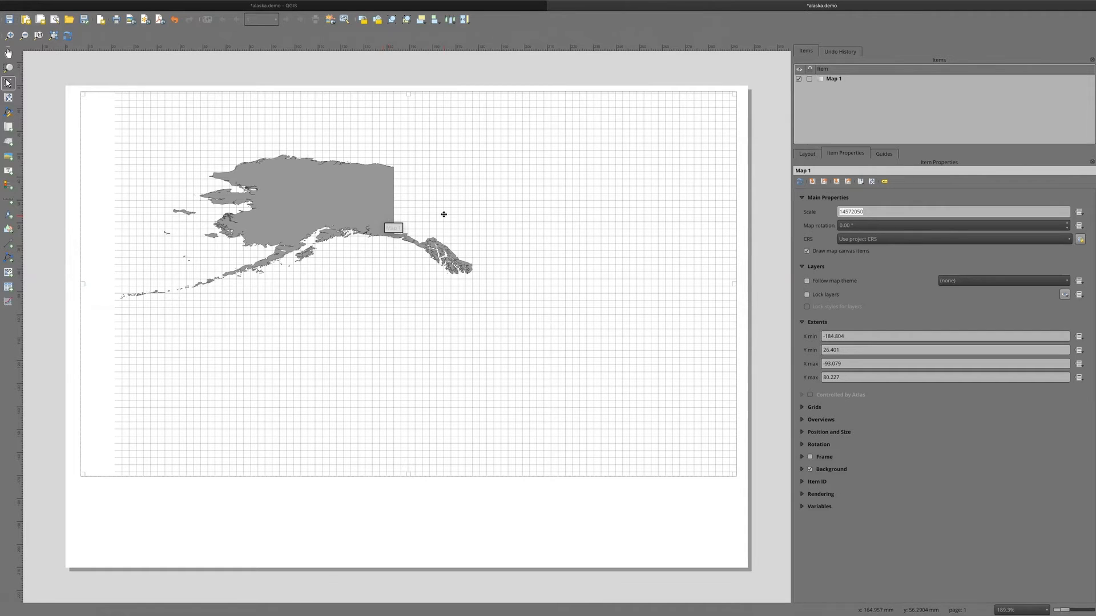
Step: Move the map content within its frame so that Alaska sits closer to the centre
click(8, 99)
drag(261, 189, 343, 245)
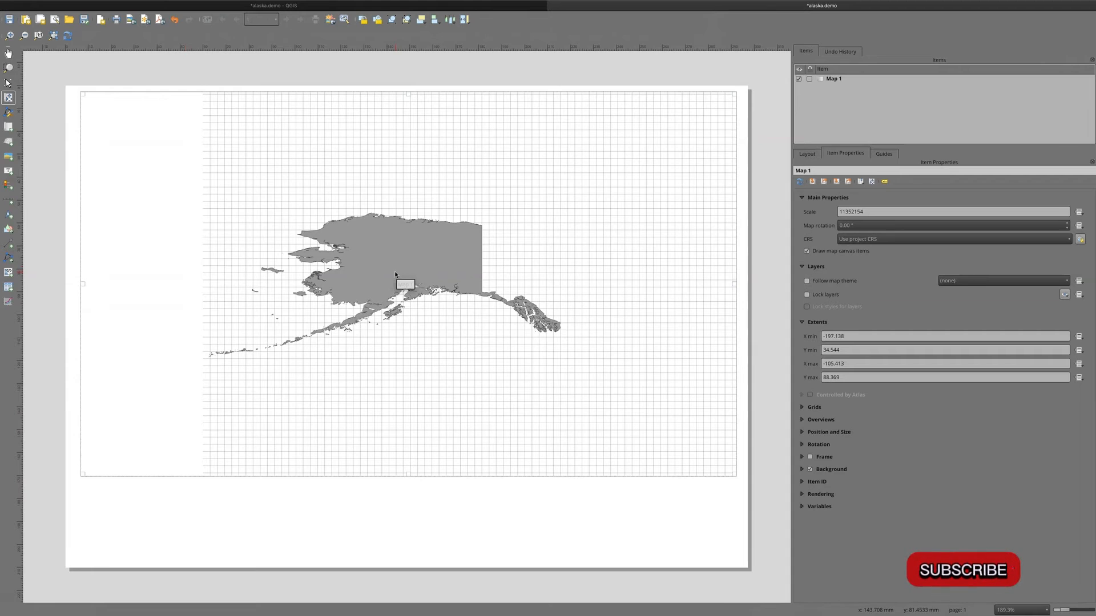
Step: Zoom the map content out and in to try different scales, and return to the starting zoom level
scroll(395, 272, down, 1)
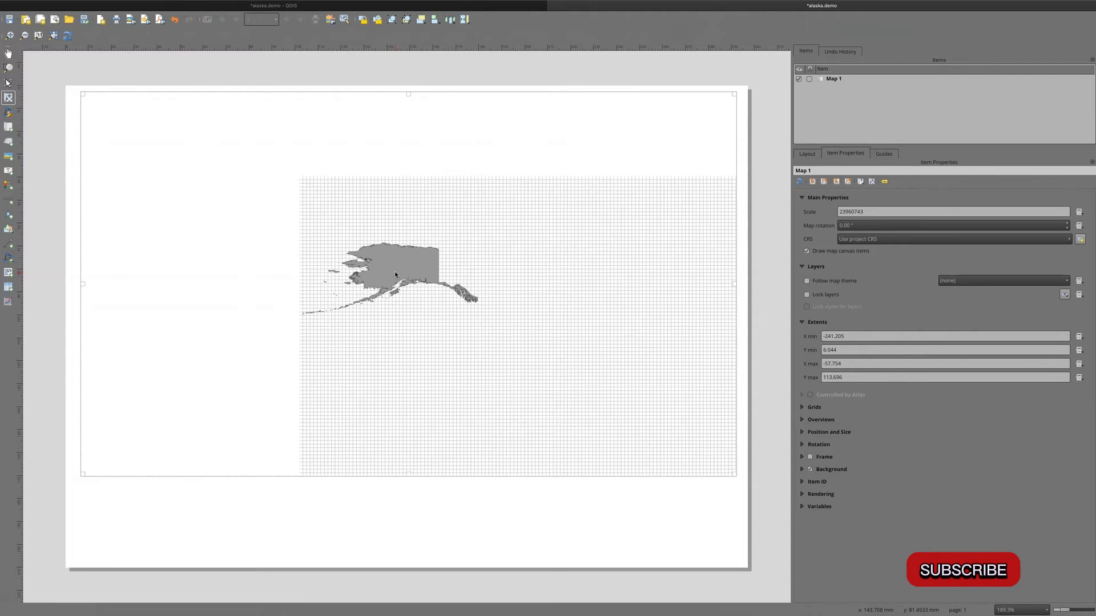
scroll(395, 272, down, 1)
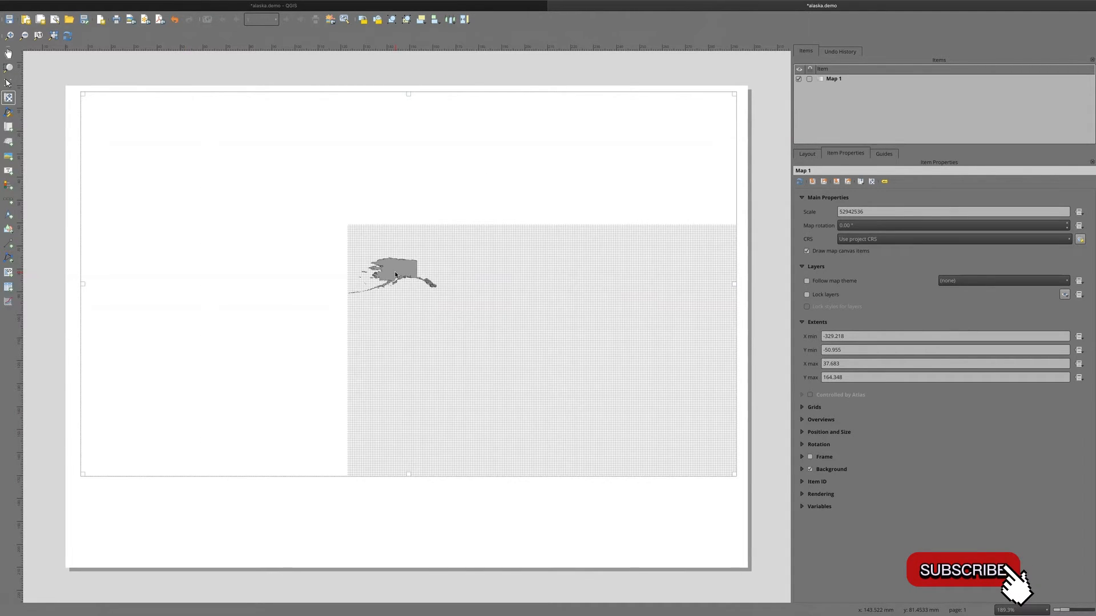
scroll(395, 275, up, 1)
scroll(395, 275, up, 1)
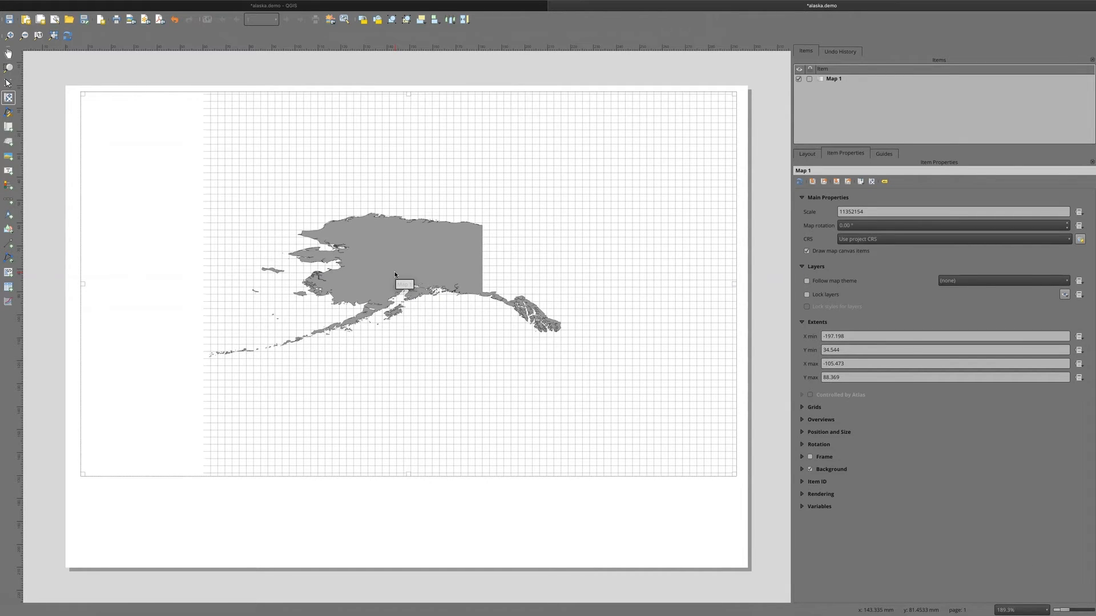
scroll(395, 275, up, 1)
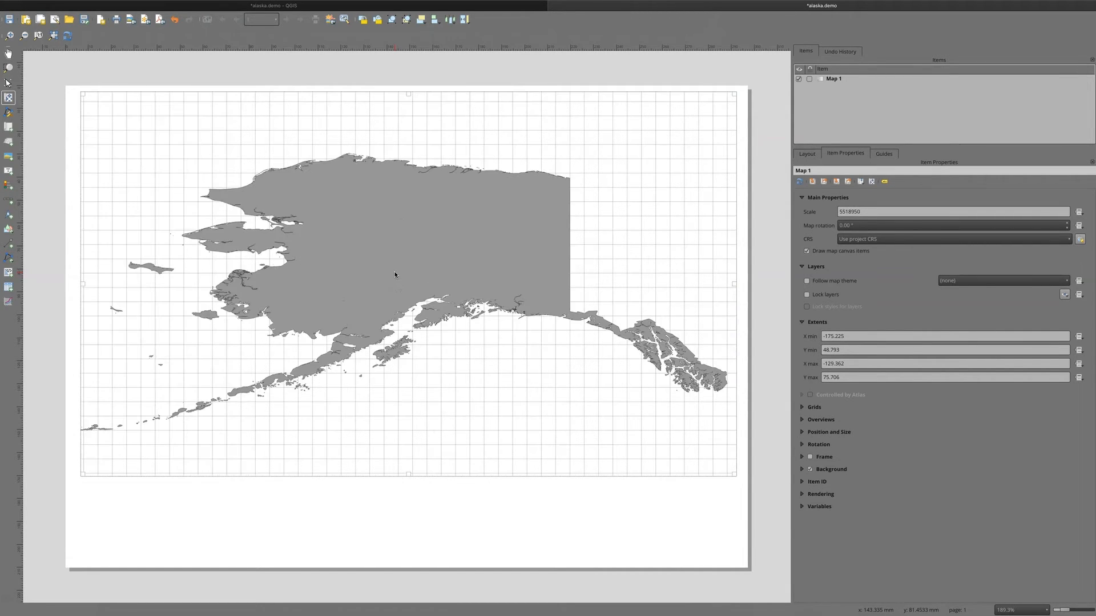
scroll(395, 274, down, 1)
scroll(395, 275, down, 2)
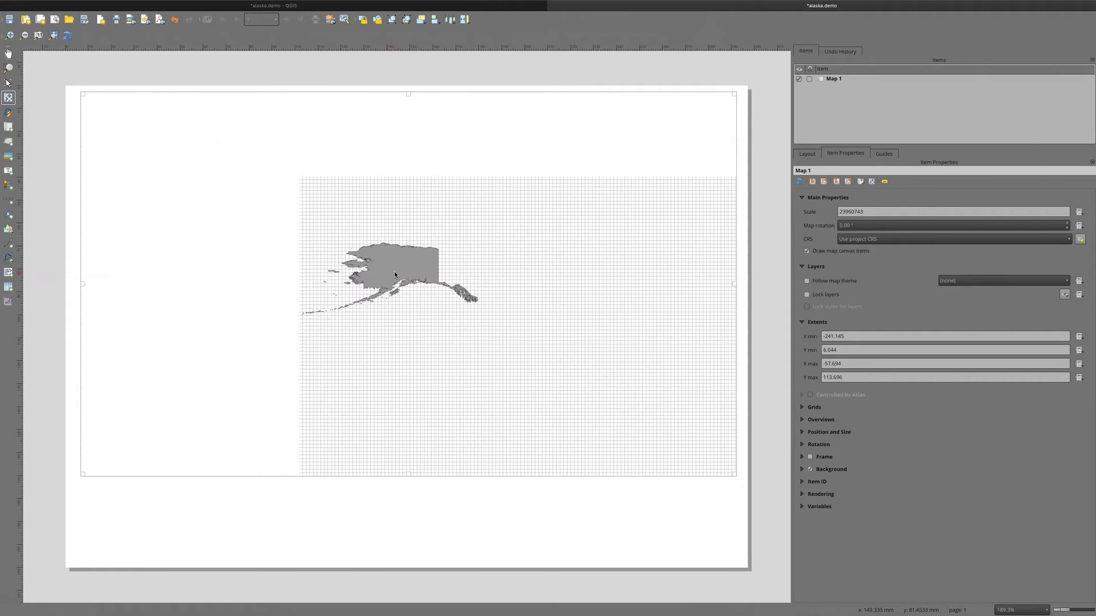
scroll(395, 275, up, 3)
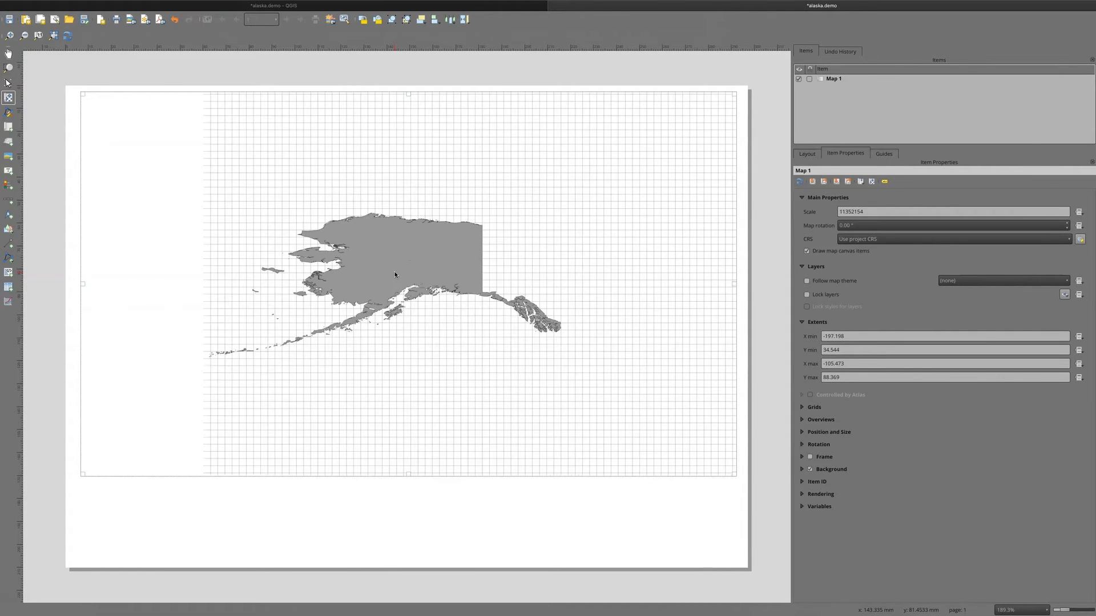
scroll(394, 274, down, 1)
Step: Try map scales of 8364010 and 5364010, and set the map scale to 6364010
drag(867, 211, 829, 211)
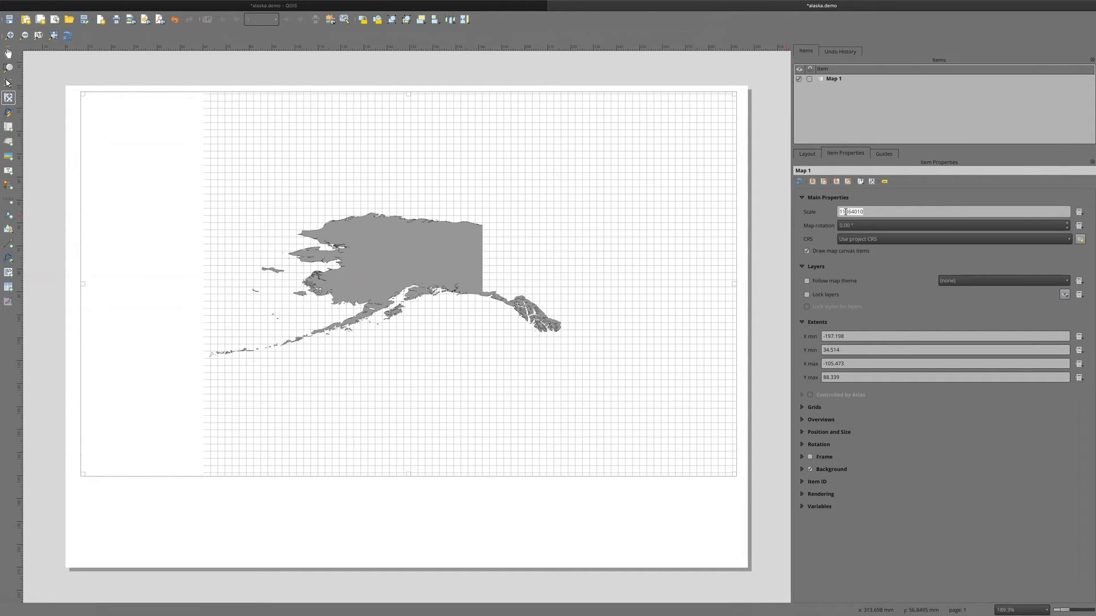
drag(846, 212, 832, 211)
click(602, 502)
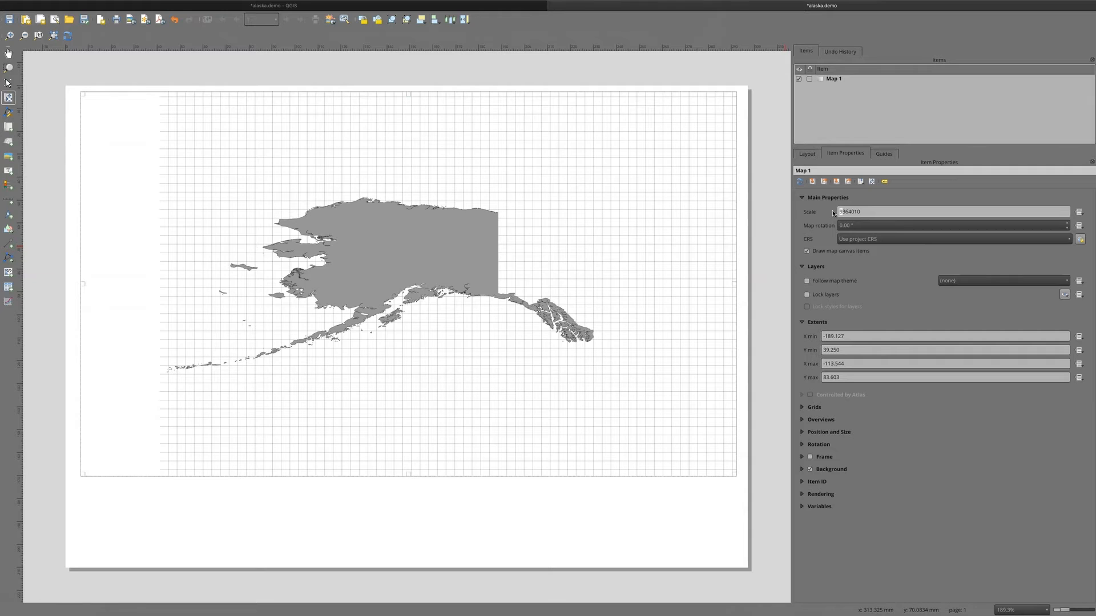
text(8)
key(Return)
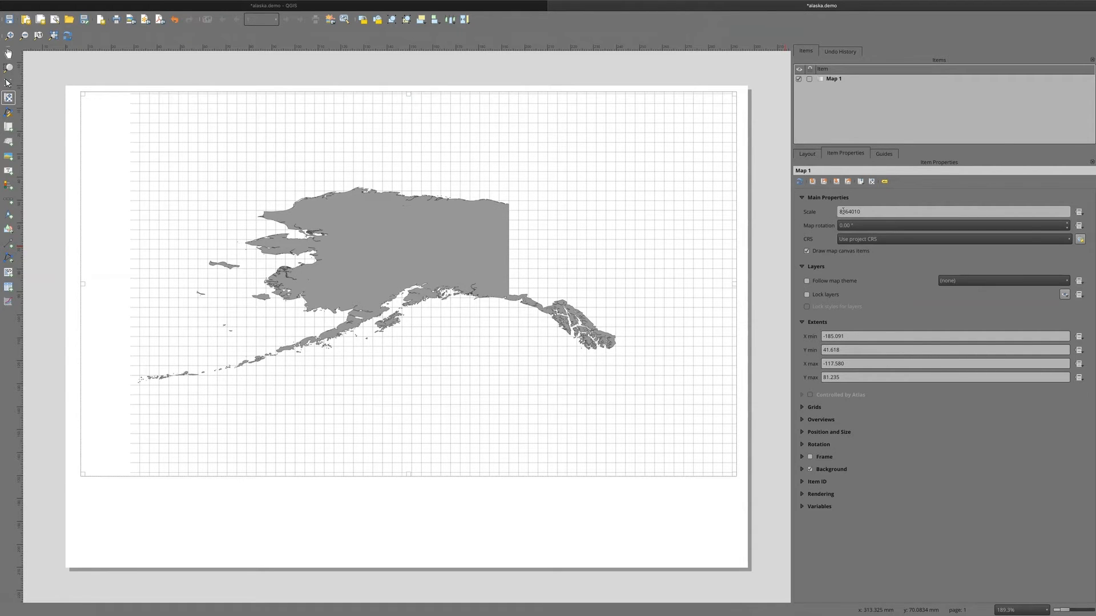
key(BackSpace)
text(5)
key(Return)
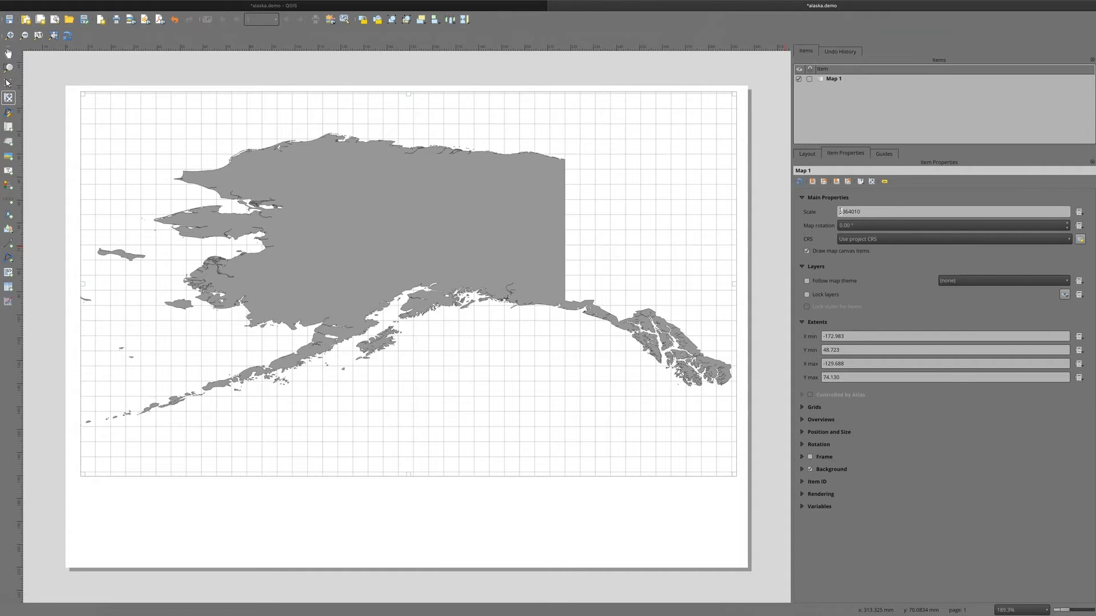
key(BackSpace)
text(6)
key(Return)
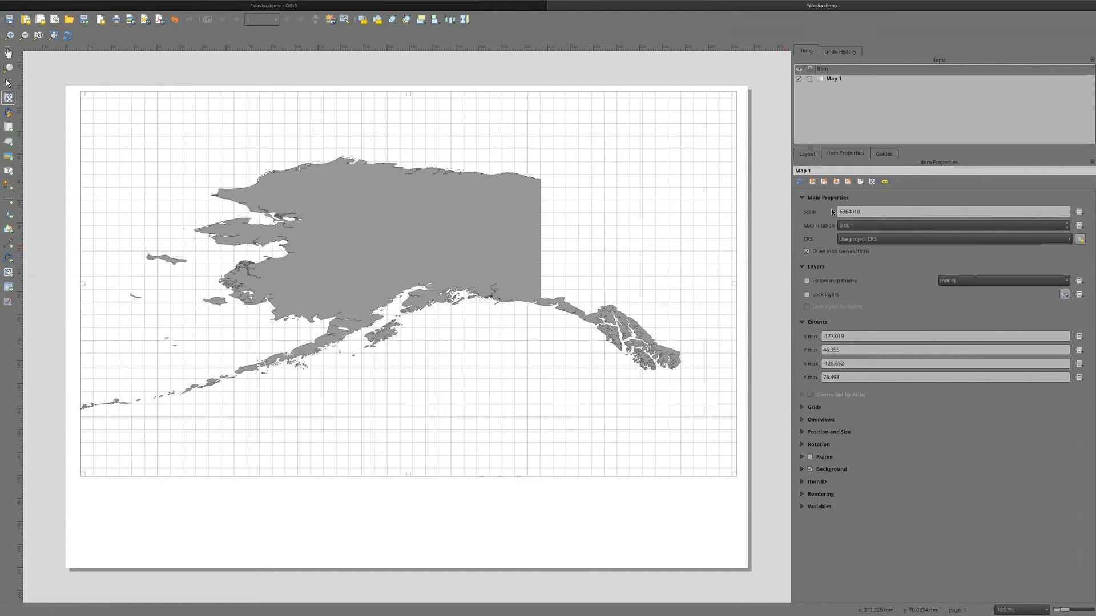
Step: Shift the map content so all of Alaska and its island chain fit inside the frame, and lock Map 1
drag(453, 263, 486, 252)
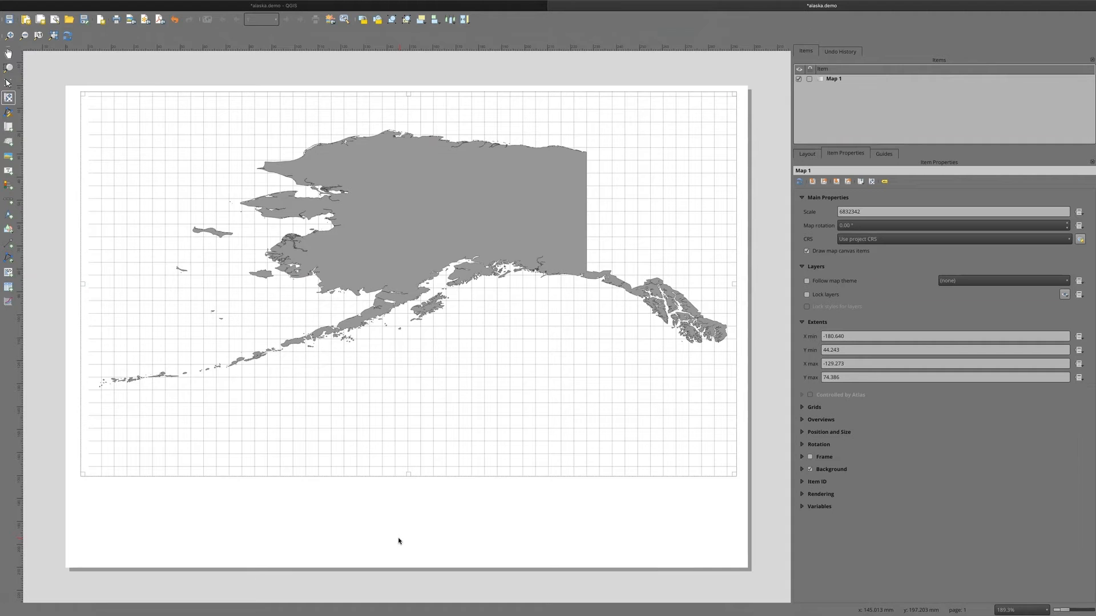
drag(409, 475, 407, 461)
drag(735, 473, 734, 468)
drag(538, 308, 534, 318)
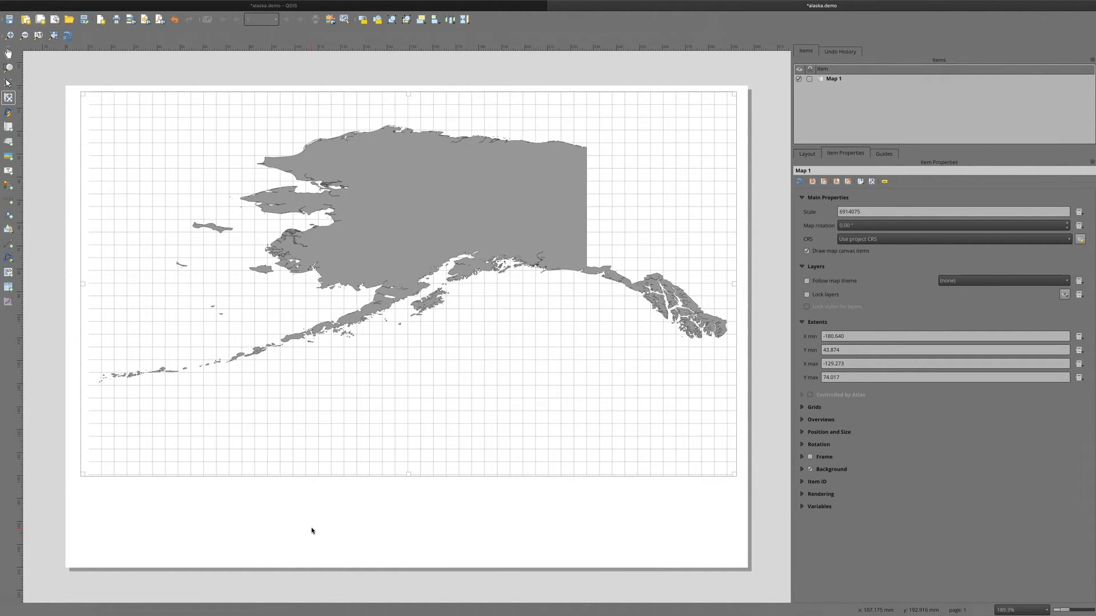
click(809, 79)
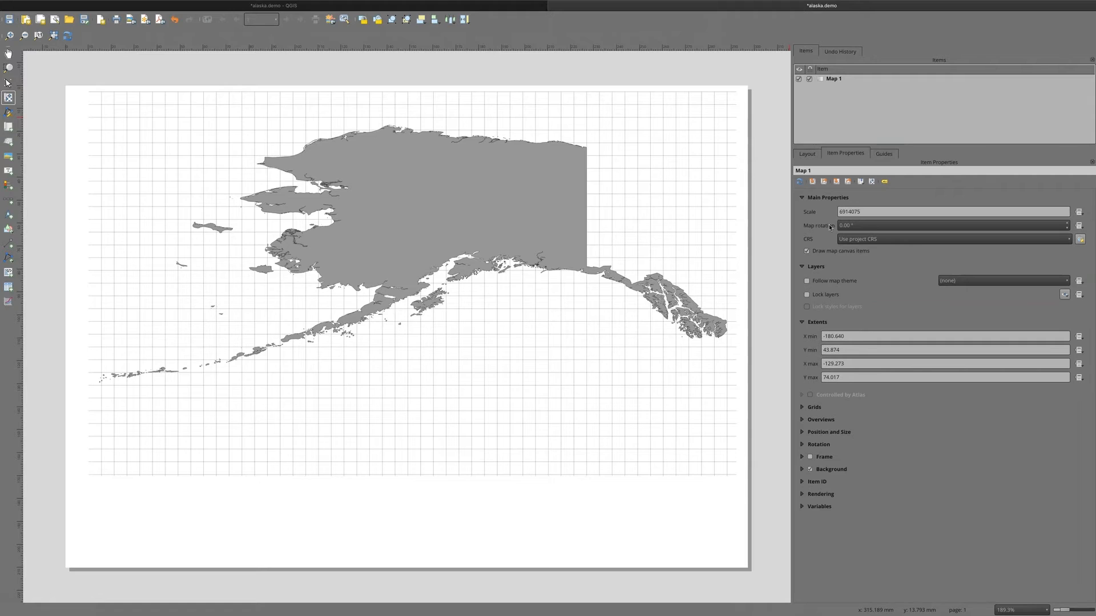
double_click(864, 212)
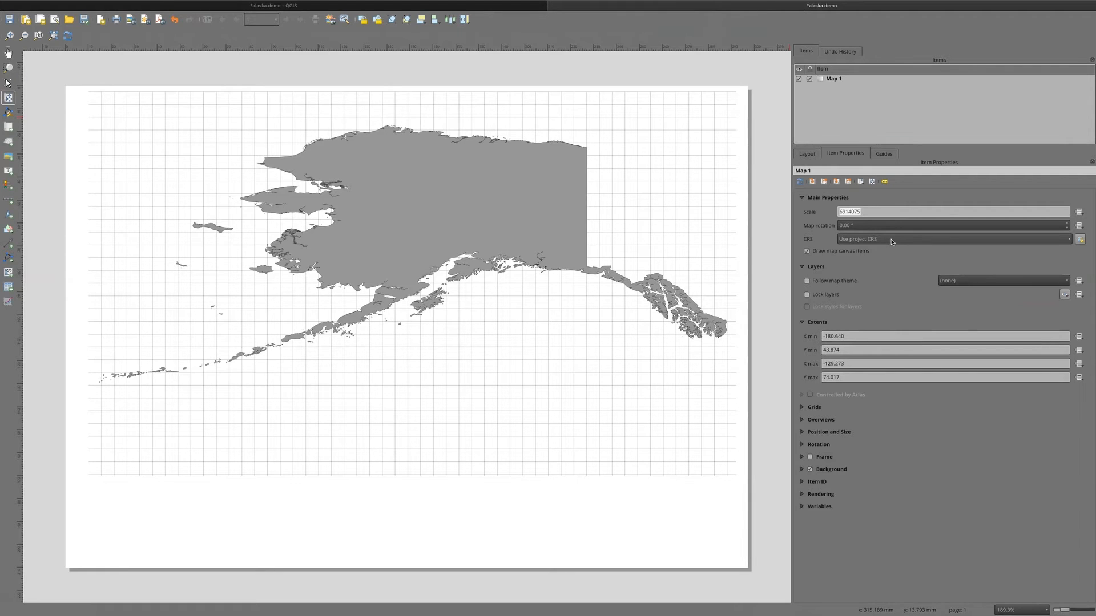
Step: Add a scale bar with an item height of 50 mm below the map's lower-left part
click(7, 200)
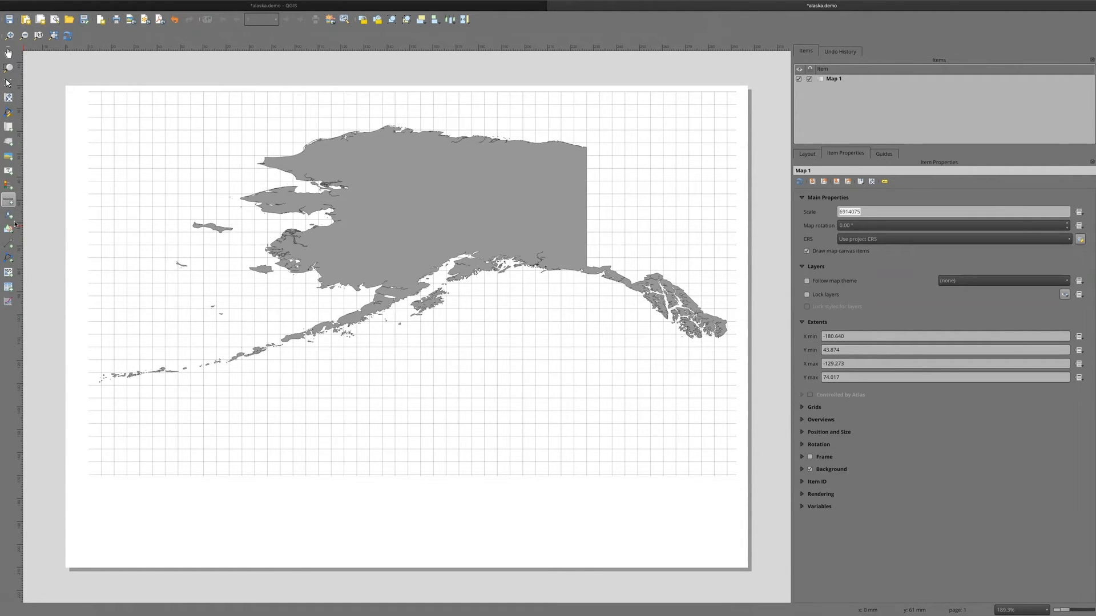
click(165, 486)
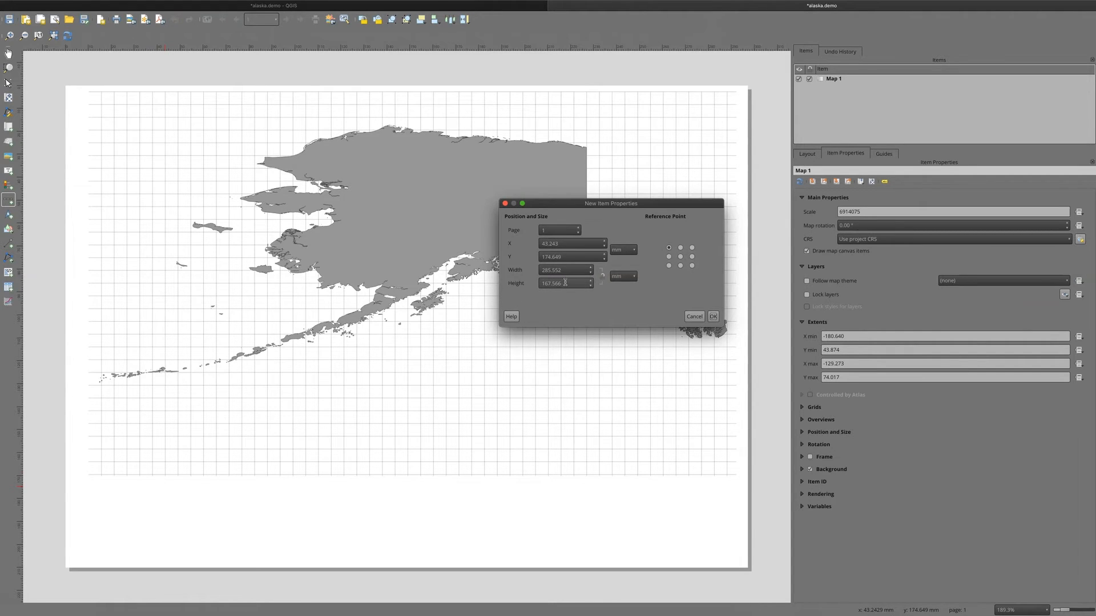
drag(565, 283, 521, 283)
text(50)
click(713, 317)
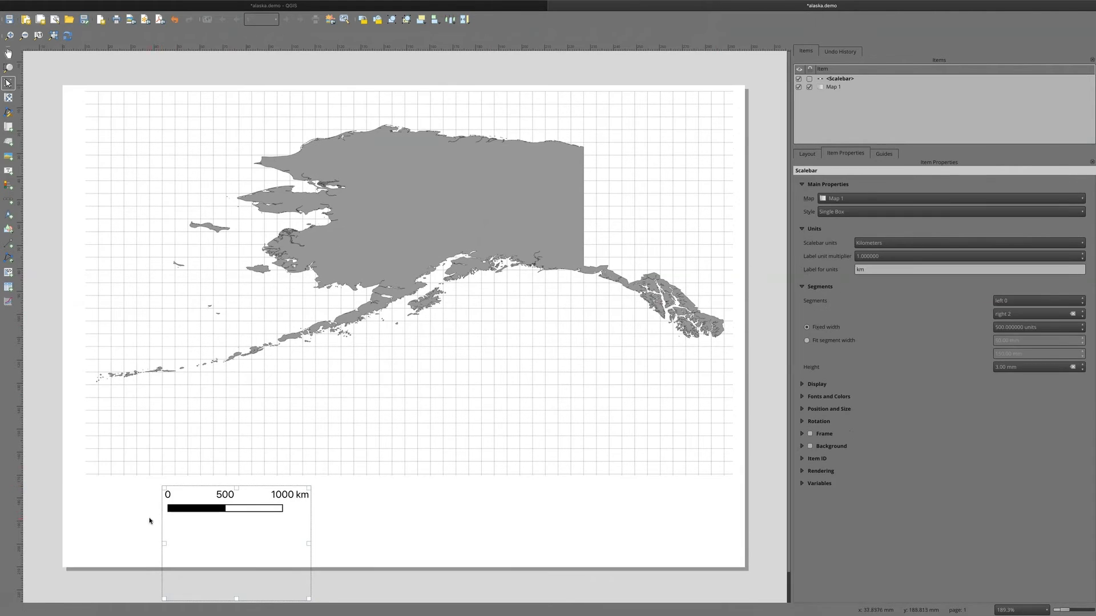
Step: Move the scale bar over Alaska and over the southern grid area to compare it with the map, and return it below the map
drag(188, 515, 433, 185)
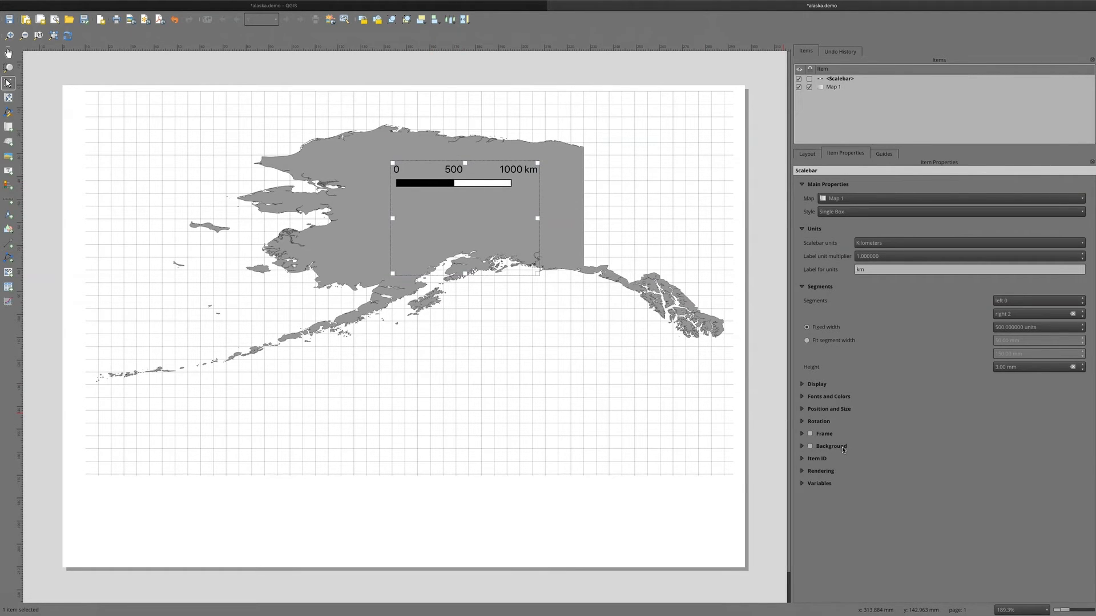
drag(464, 181, 212, 496)
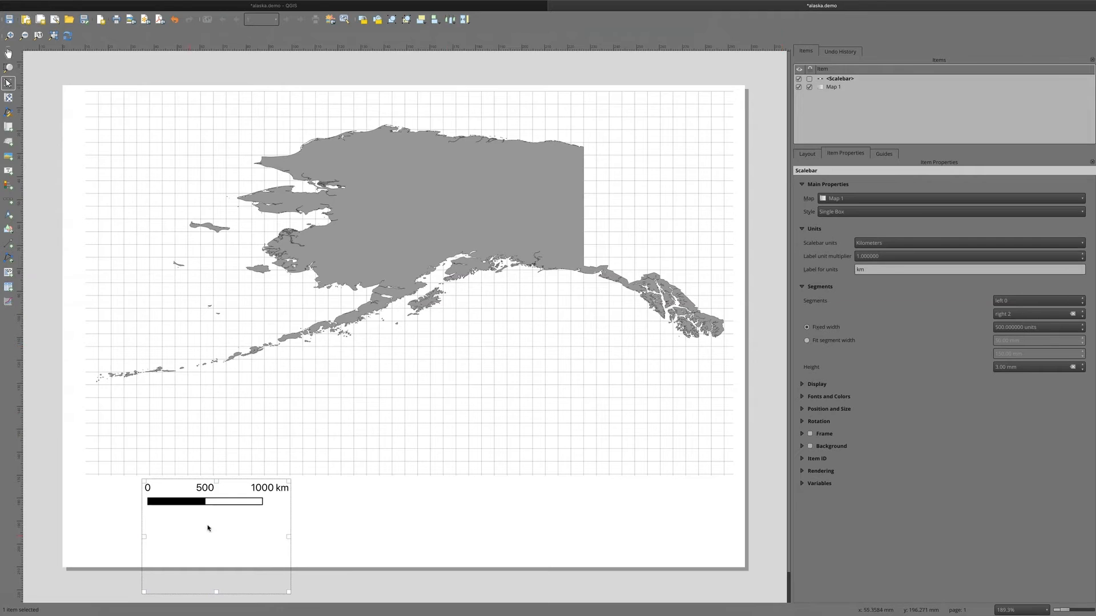
drag(186, 507, 206, 426)
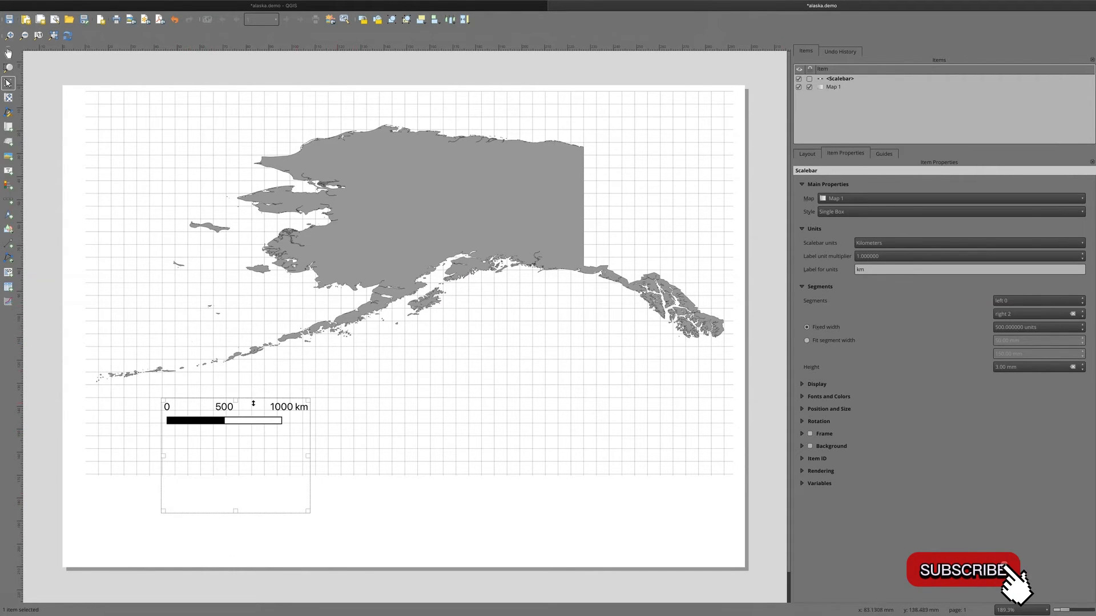
drag(211, 424, 197, 502)
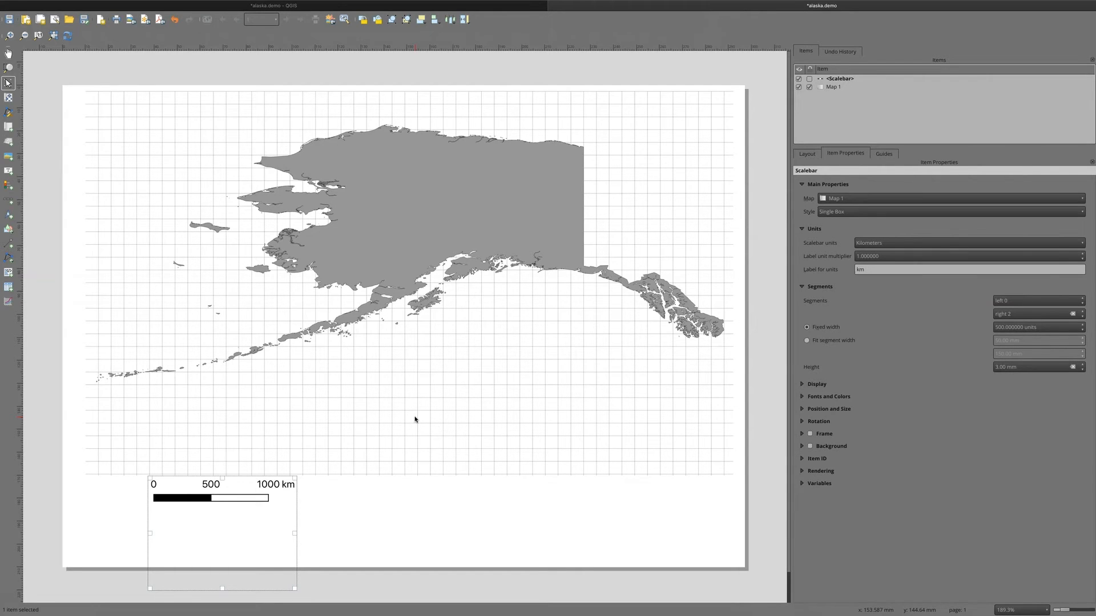
Step: Try the scale bar in Map units over the graticule, return it below the map, and set its units back to Kilometers
click(896, 246)
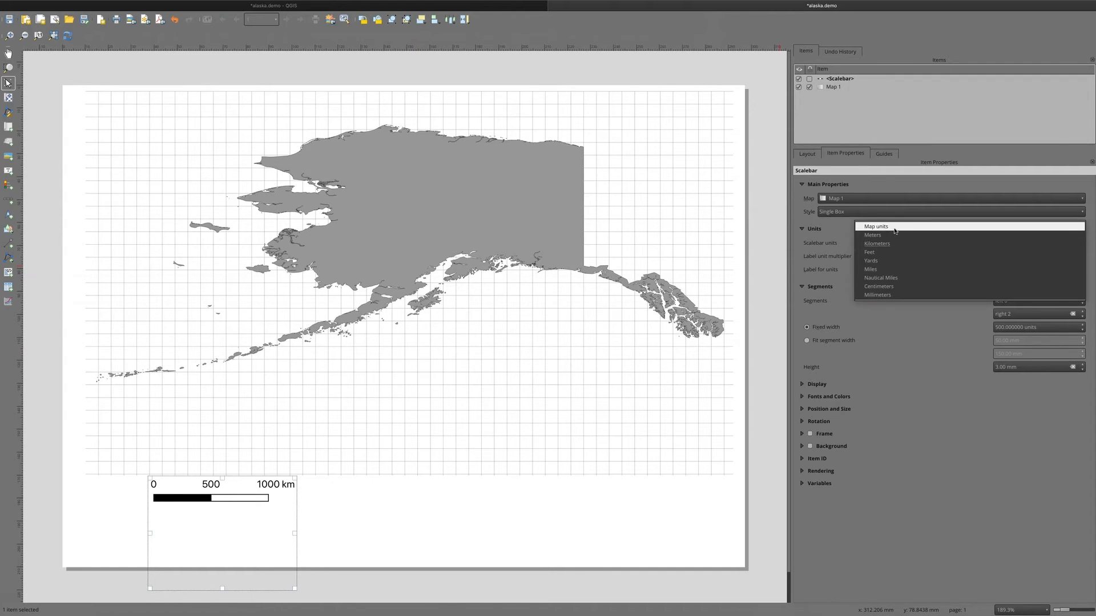
click(894, 228)
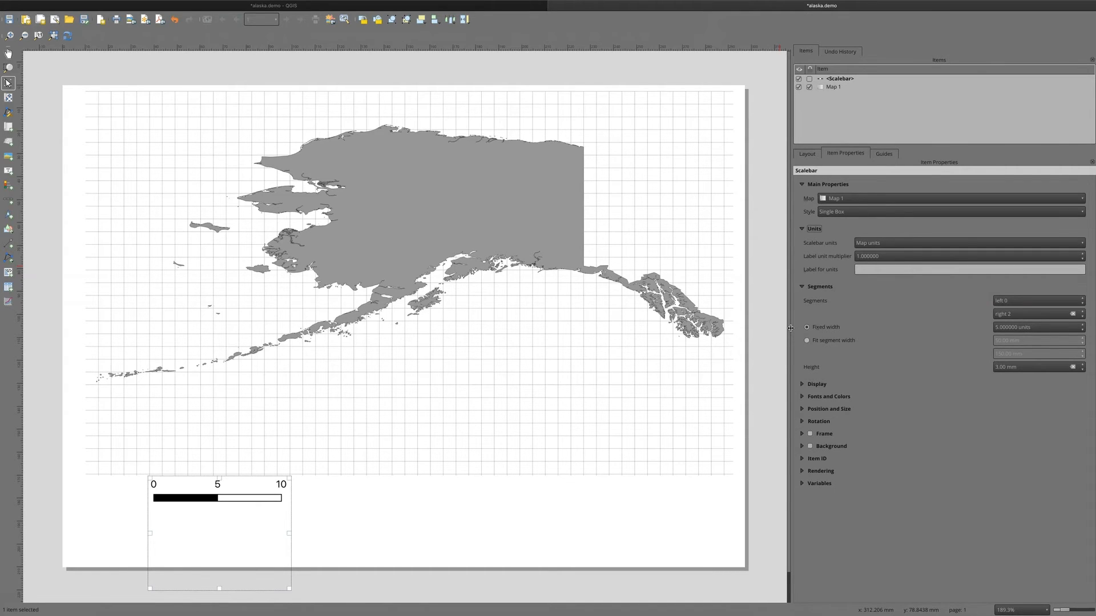
drag(208, 498, 346, 401)
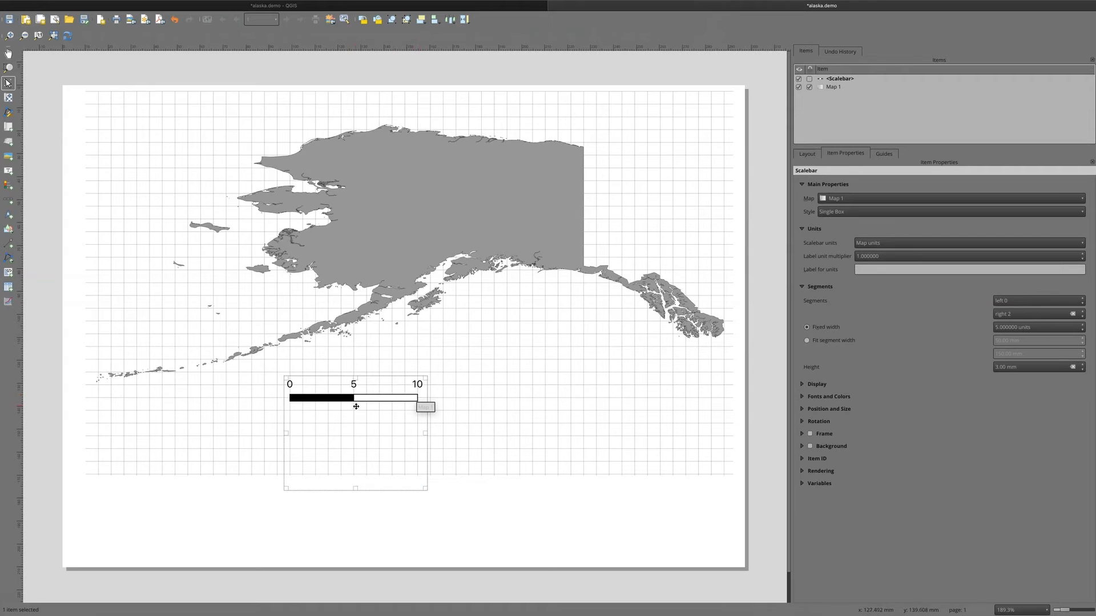
drag(347, 398, 207, 500)
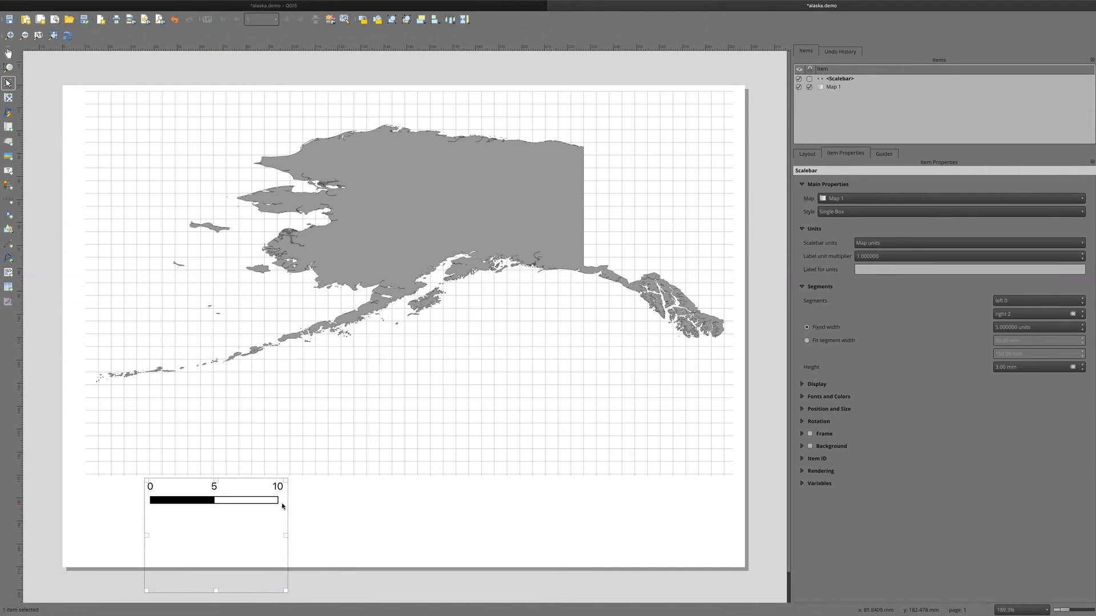
click(907, 245)
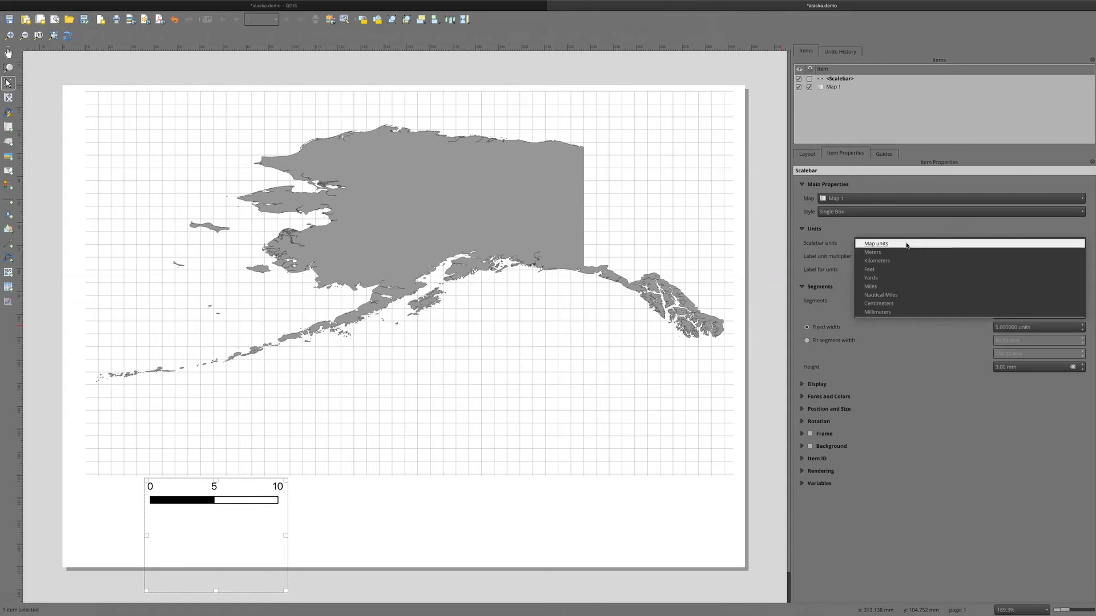
click(885, 263)
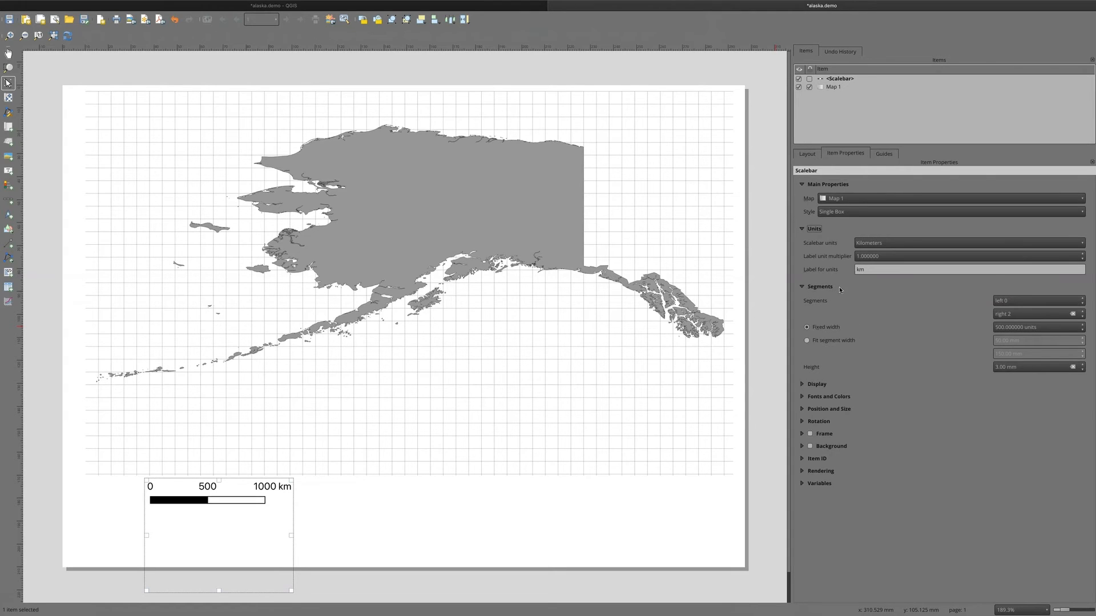
Step: Try other numbers of left and right segments on the scale bar, and restore them to left 0 and right 2
click(1083, 299)
click(1083, 299)
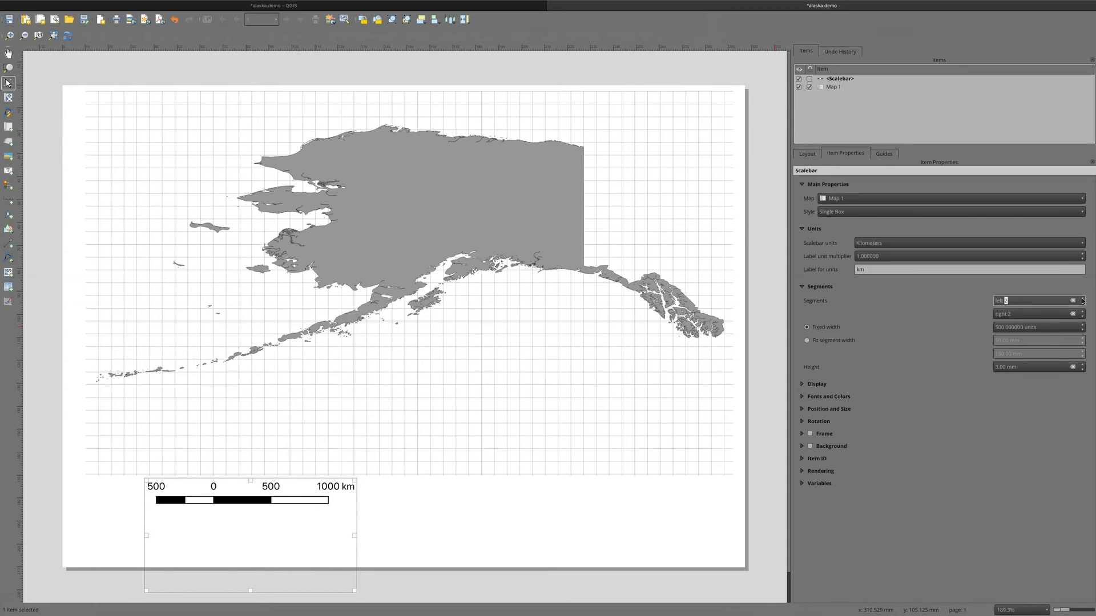
click(1083, 299)
click(1083, 299)
click(1083, 303)
click(1083, 303)
click(1082, 303)
click(1083, 303)
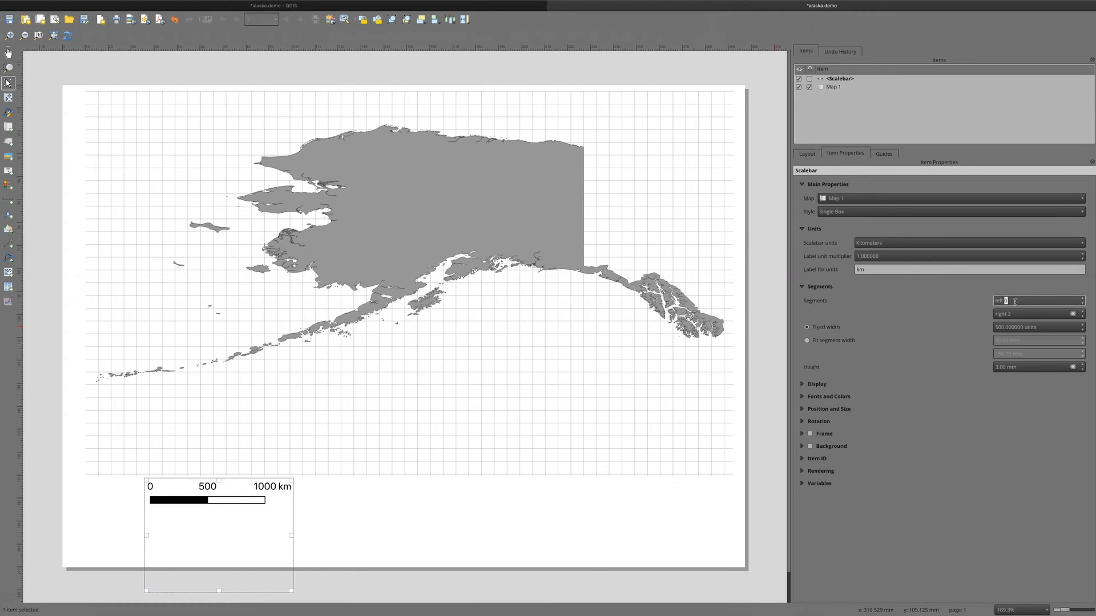
click(1083, 316)
click(1083, 312)
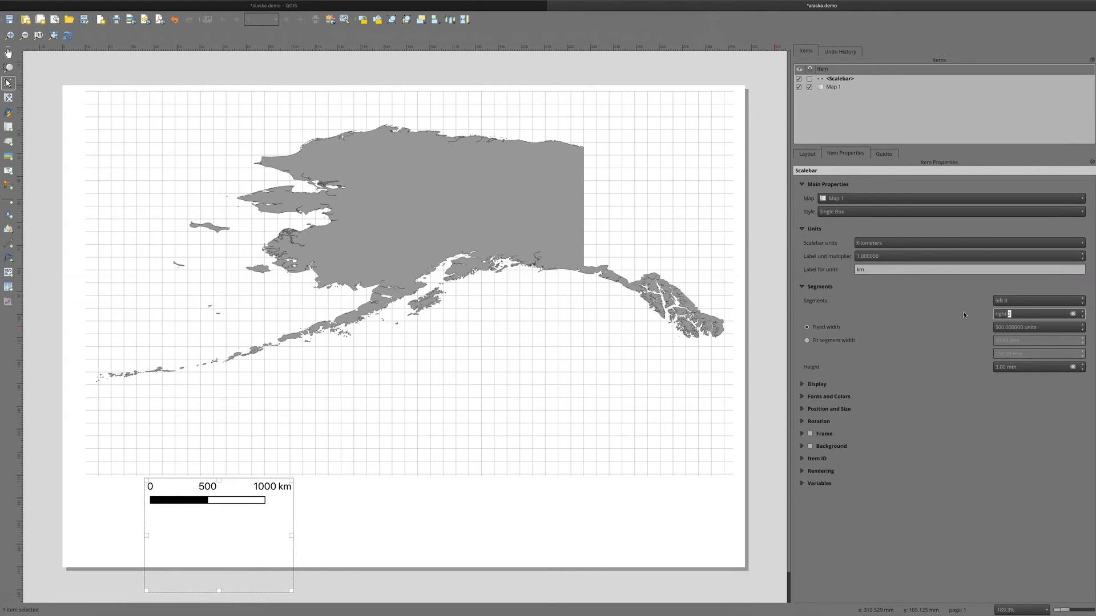
Step: Try larger box margins on the scale bar, up to 14 mm, and settle on 4 mm
click(802, 385)
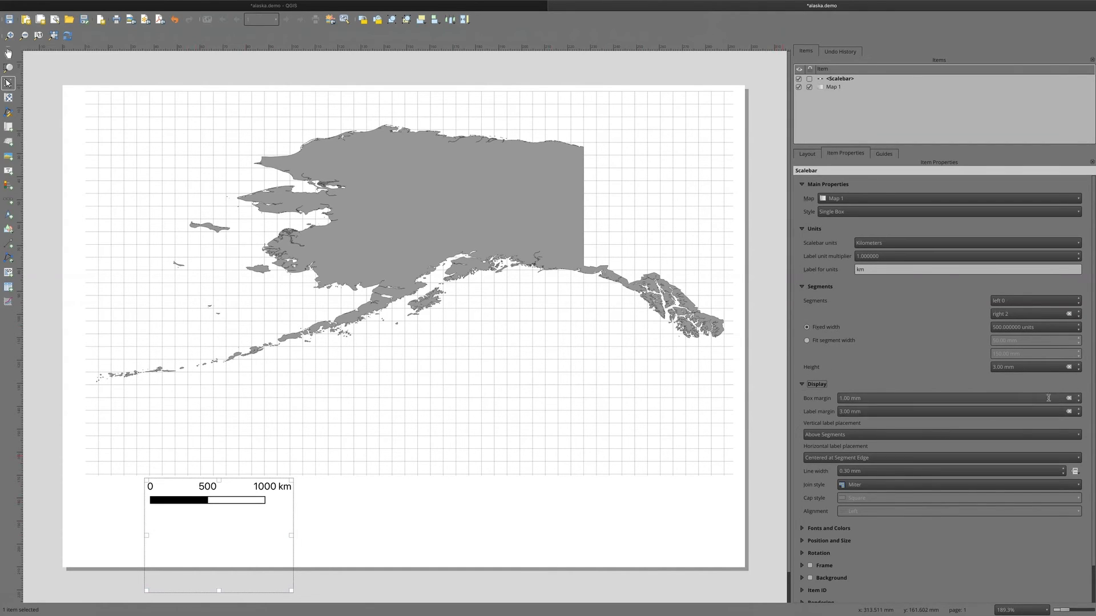
scroll(1081, 400, up, 8)
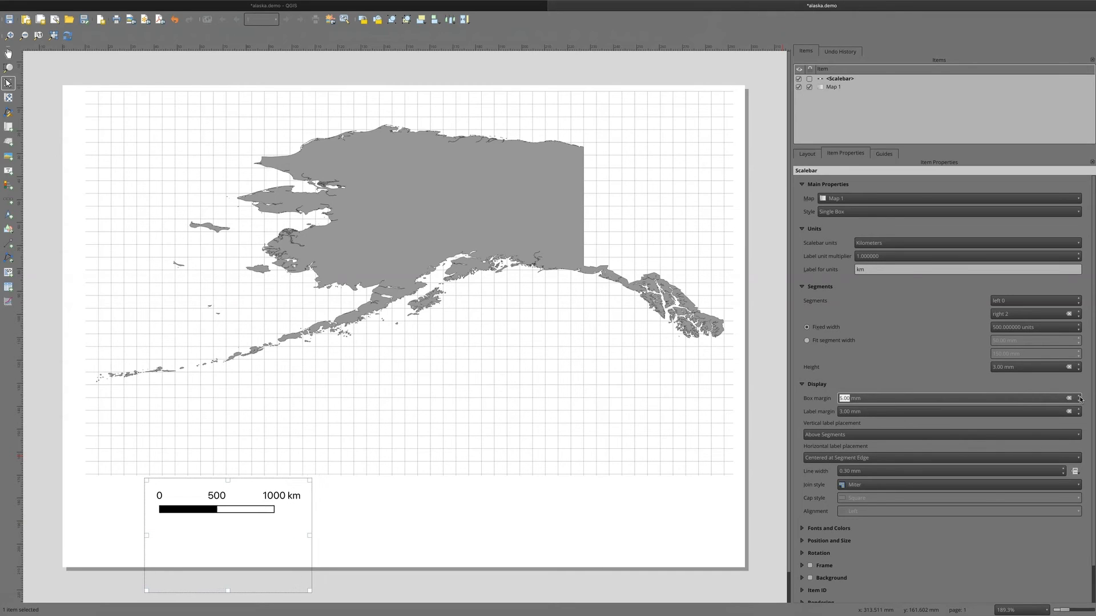
scroll(1080, 400, up, 5)
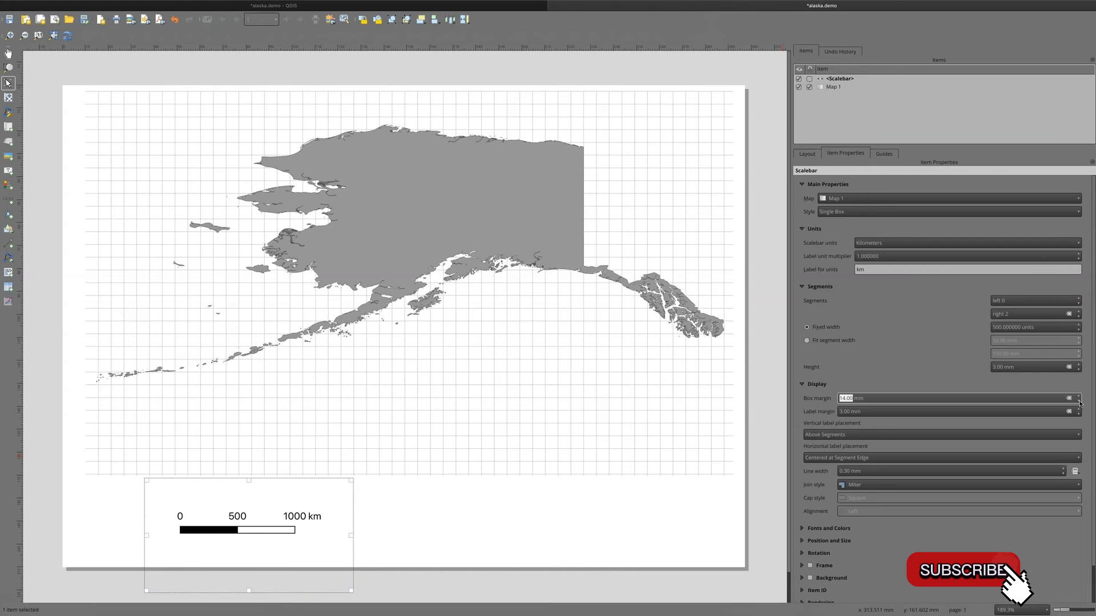
scroll(1079, 403, down, 8)
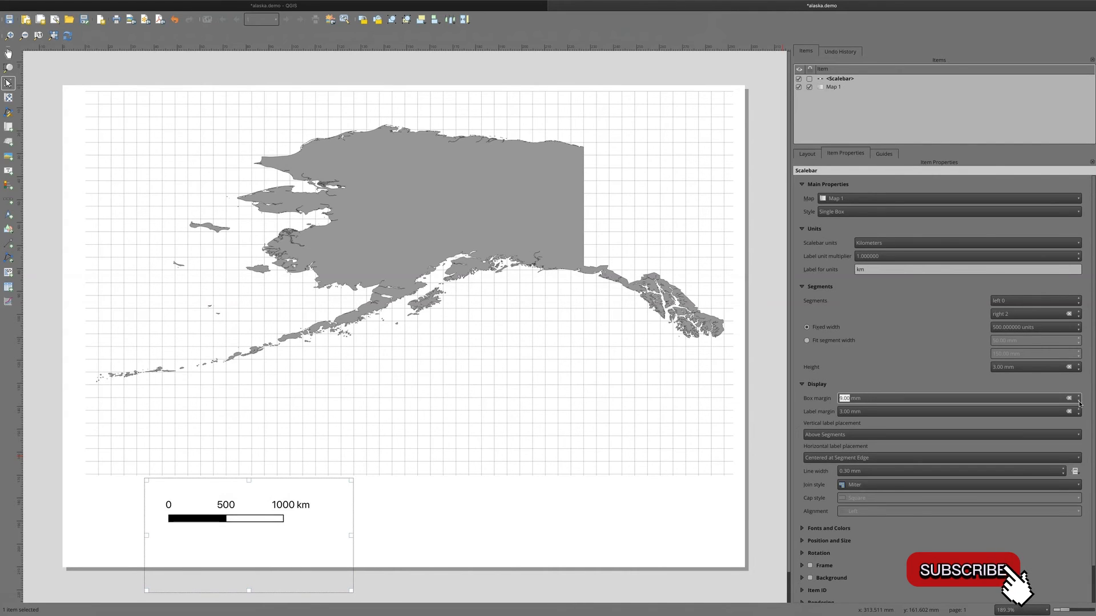
scroll(1079, 403, down, 2)
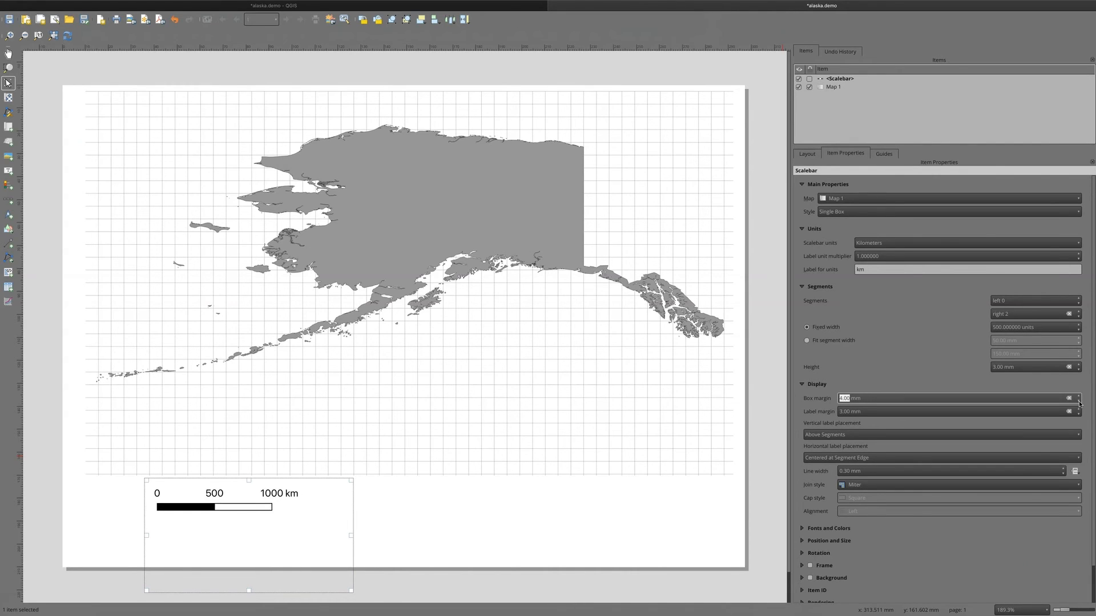
click(803, 385)
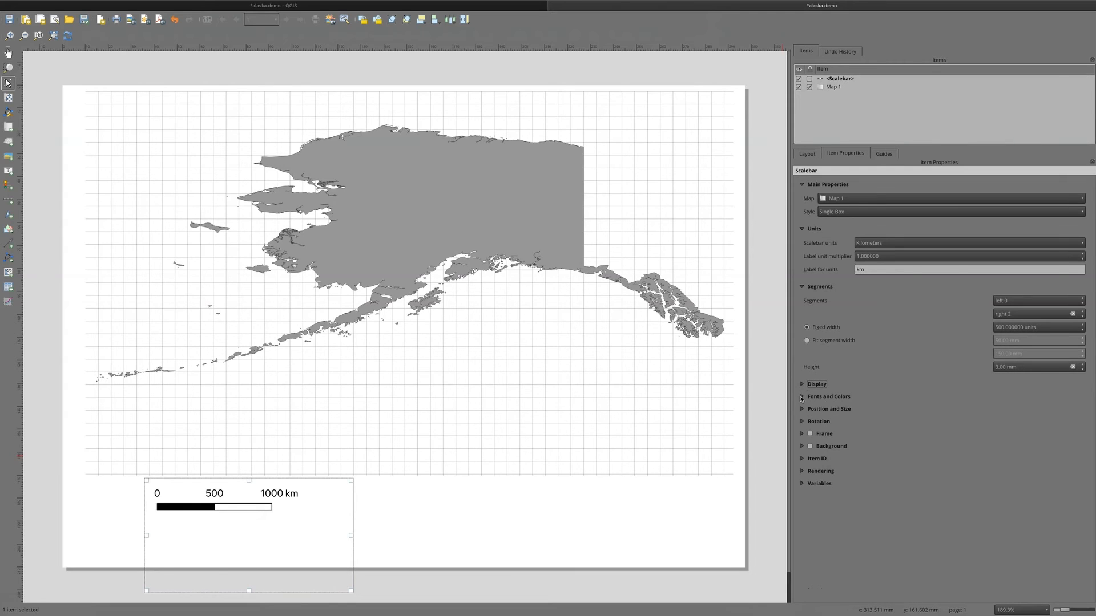
Step: Examine the scale bar's font and color options and its position and size settings
click(802, 397)
click(1080, 411)
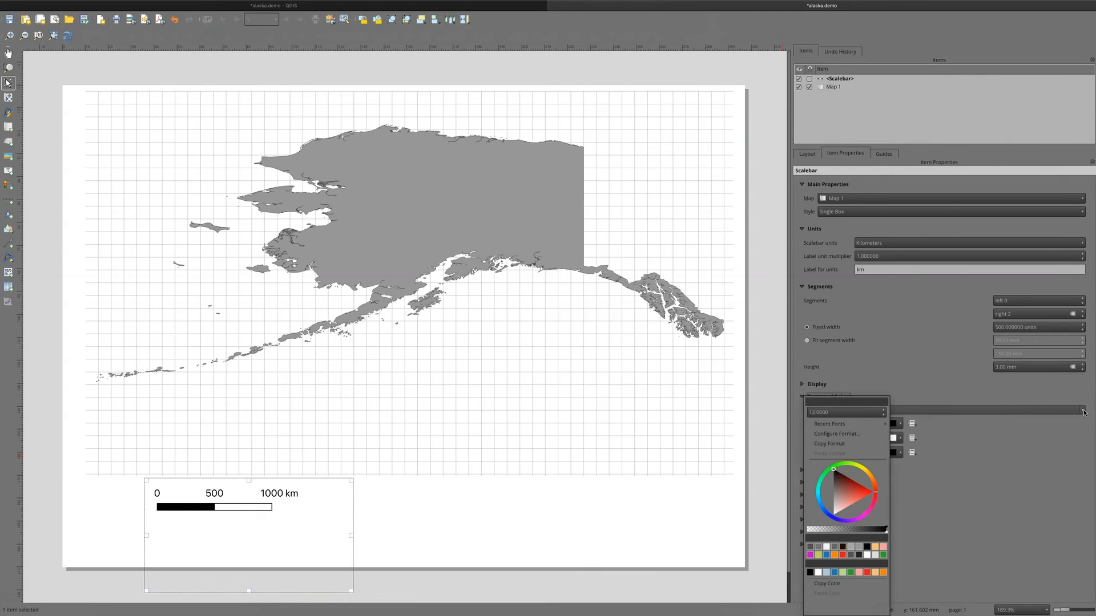
mouse_move(850, 424)
click(909, 425)
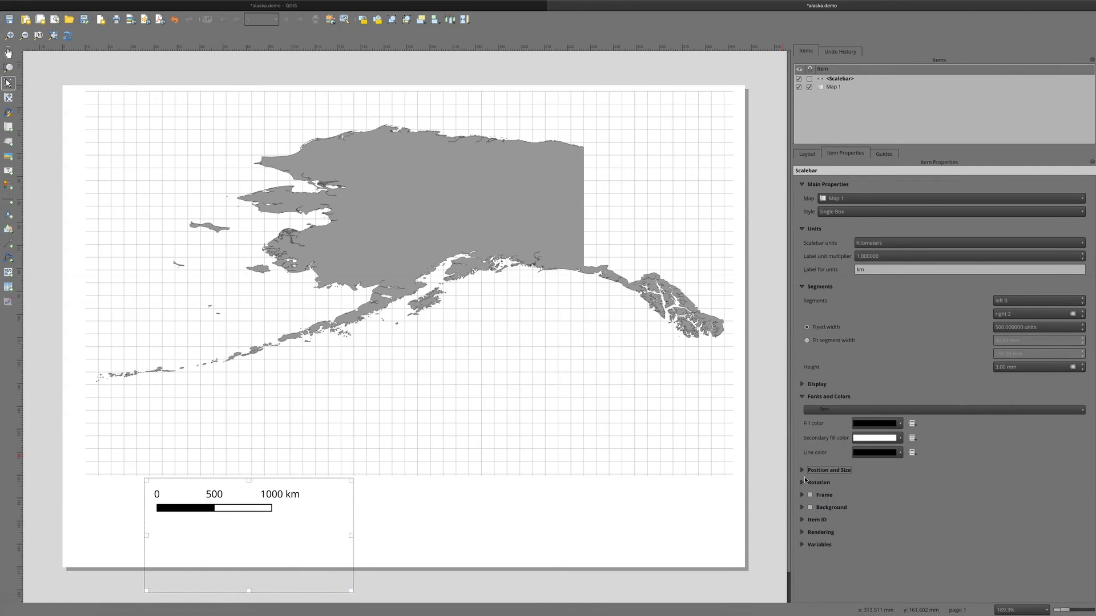
click(804, 397)
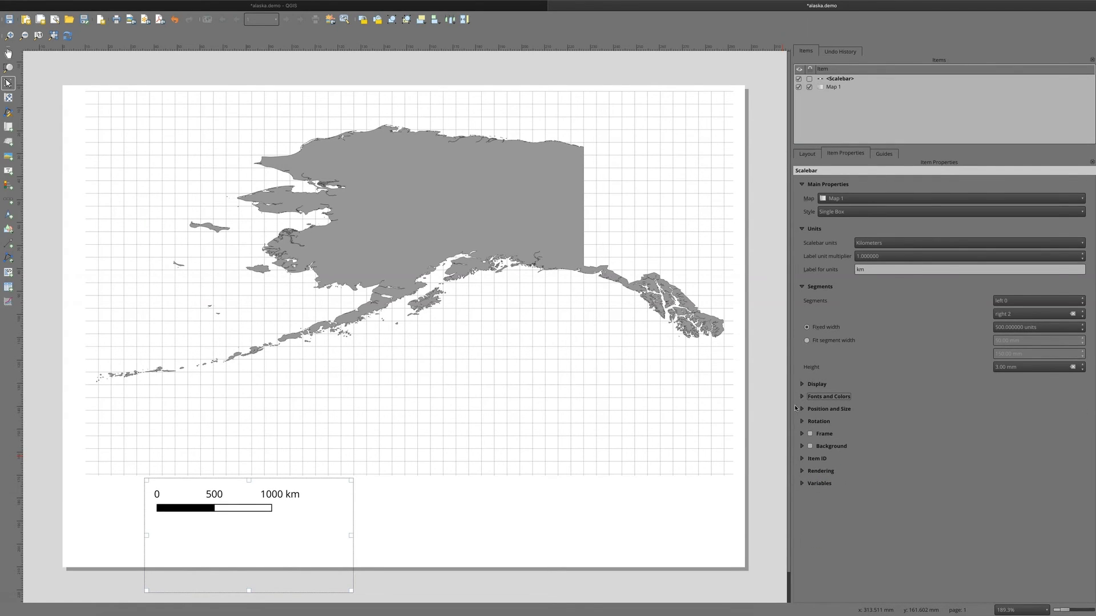
click(802, 410)
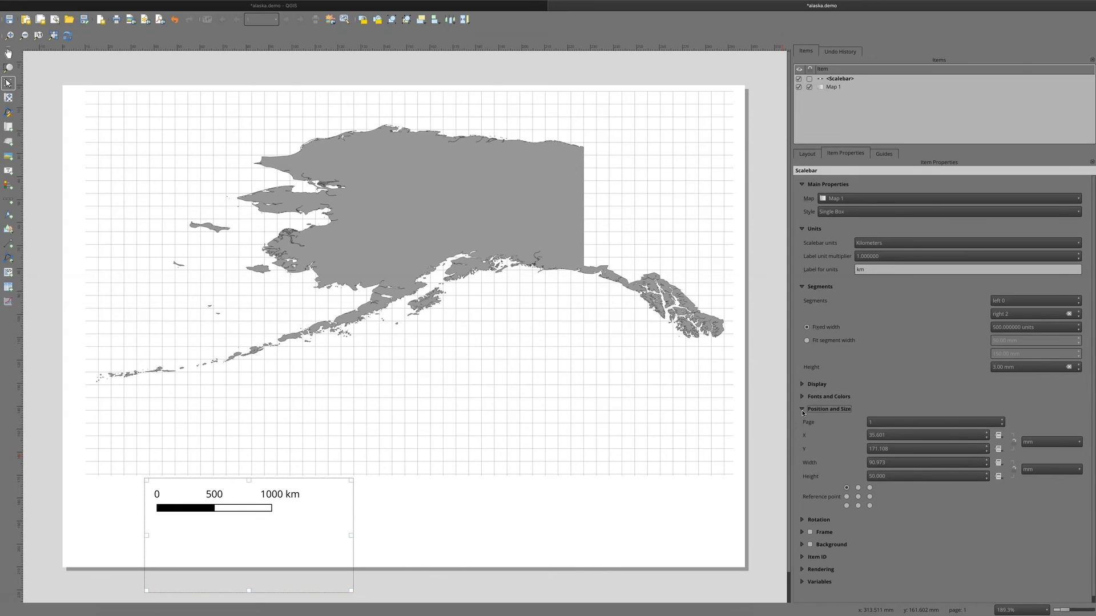
click(802, 410)
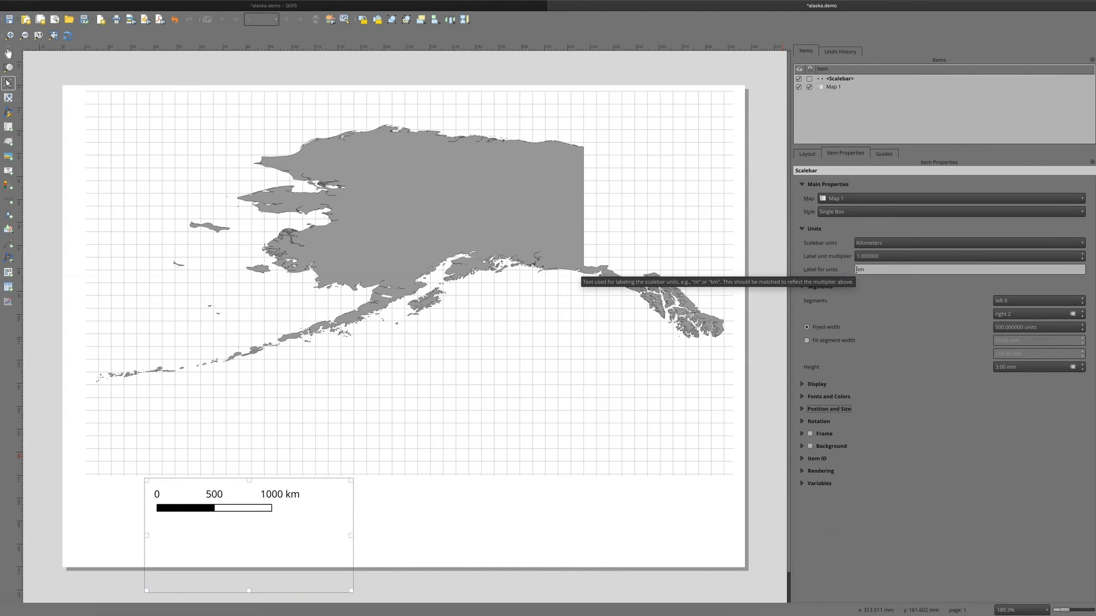
Step: Try the scale bar styles Double Box, Line Ticks Middle and Line Ticks Up, and choose Line Ticks Down
click(881, 213)
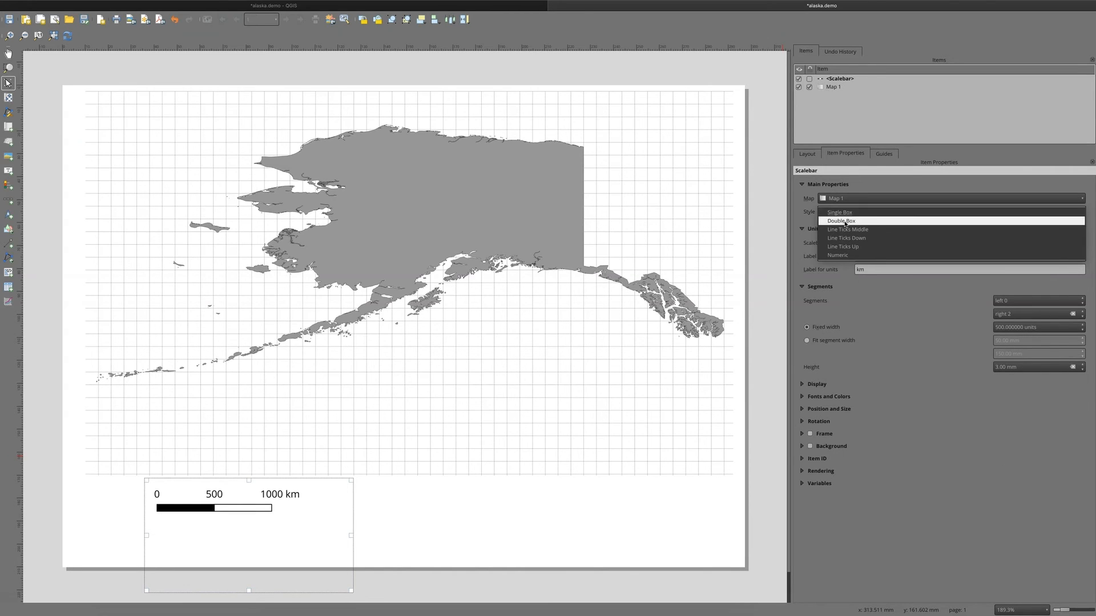
click(842, 221)
click(844, 212)
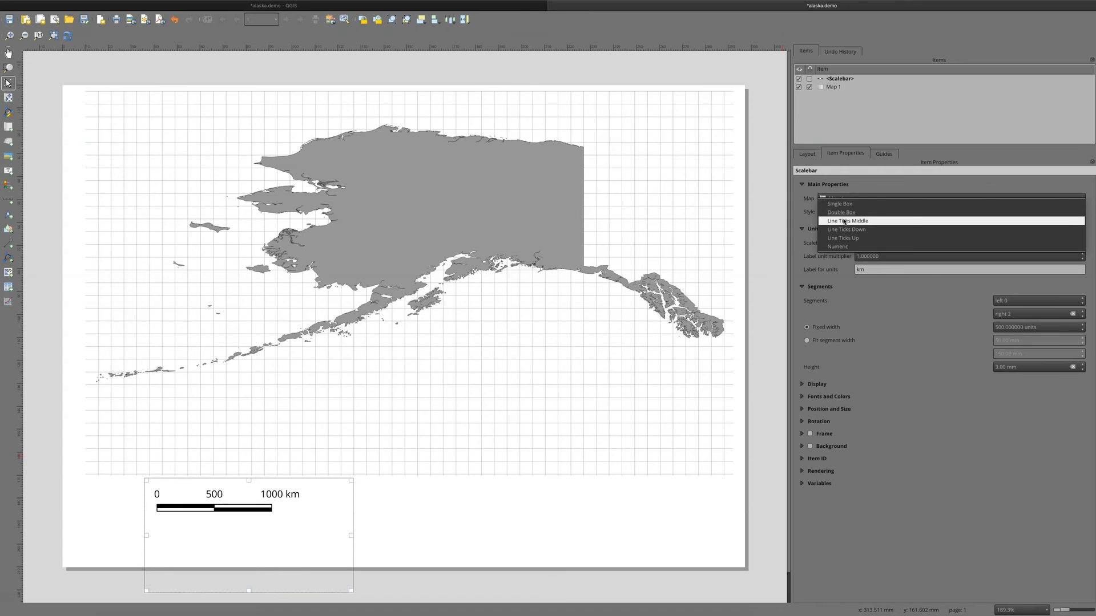
click(843, 222)
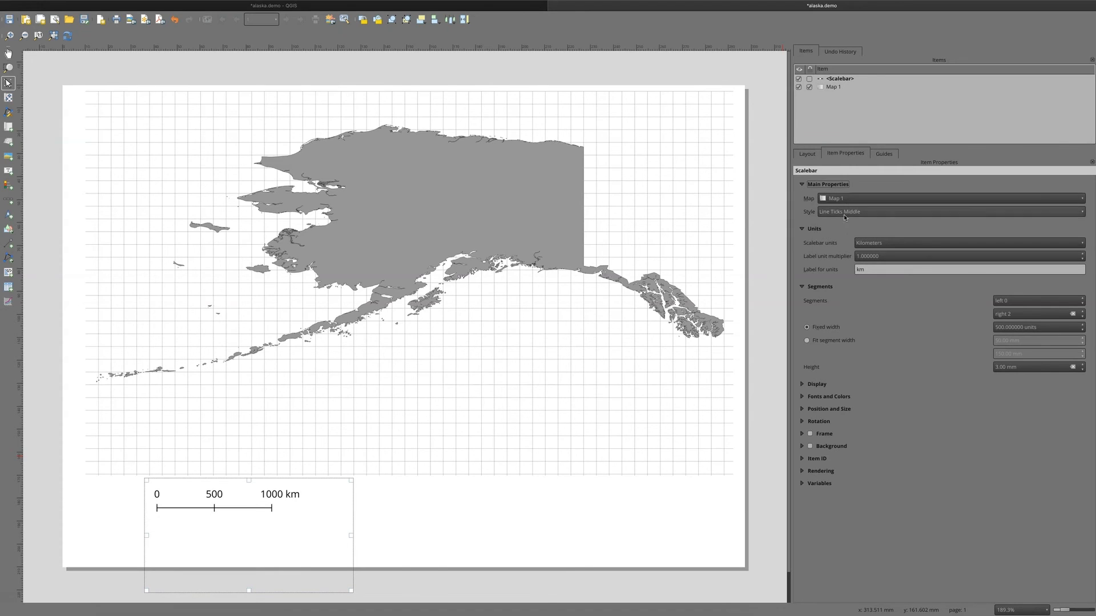
click(844, 215)
click(843, 223)
click(846, 212)
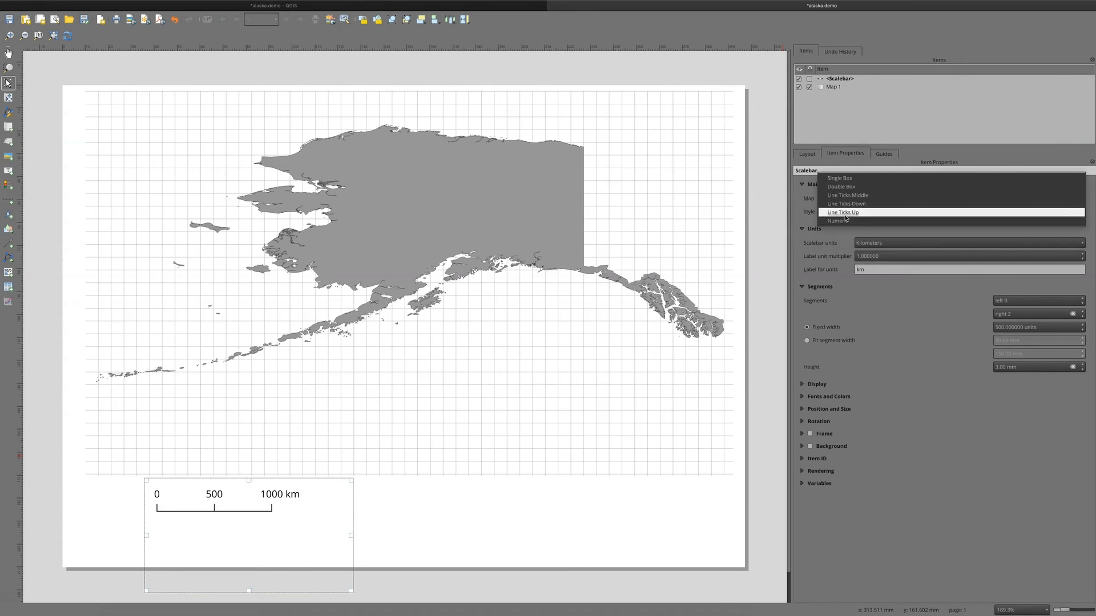
click(847, 204)
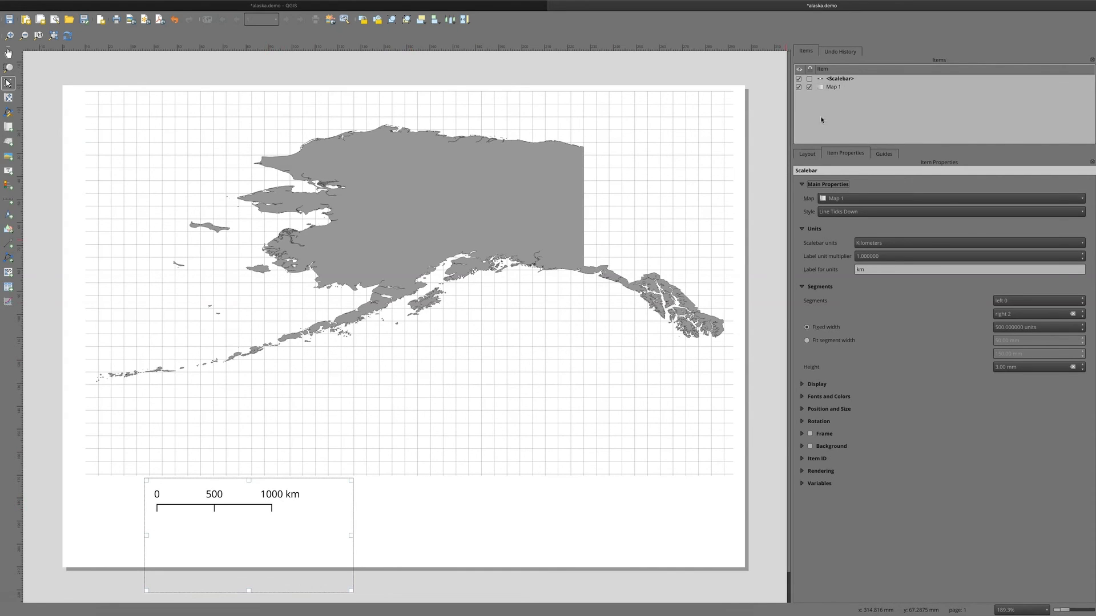
Step: Unlock Map 1, select it on the page and activate the Move Item Content tool
click(810, 88)
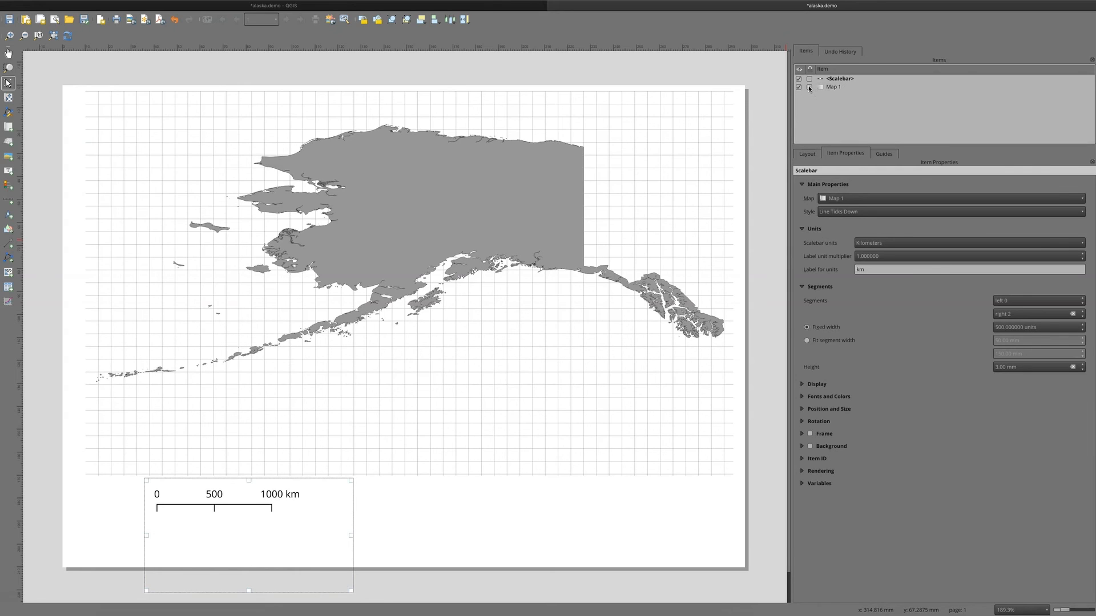
click(434, 345)
key(c)
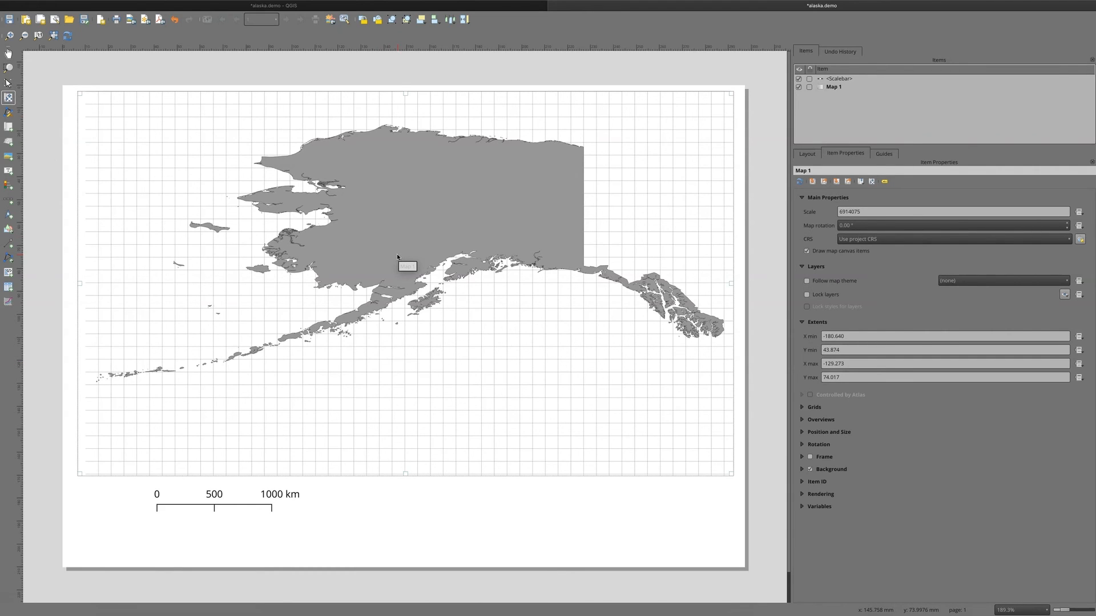
Step: Zoom the map content out to a scale of 79823300 and in to about 811013 to compare the scale bar's length
scroll(398, 257, down, 1)
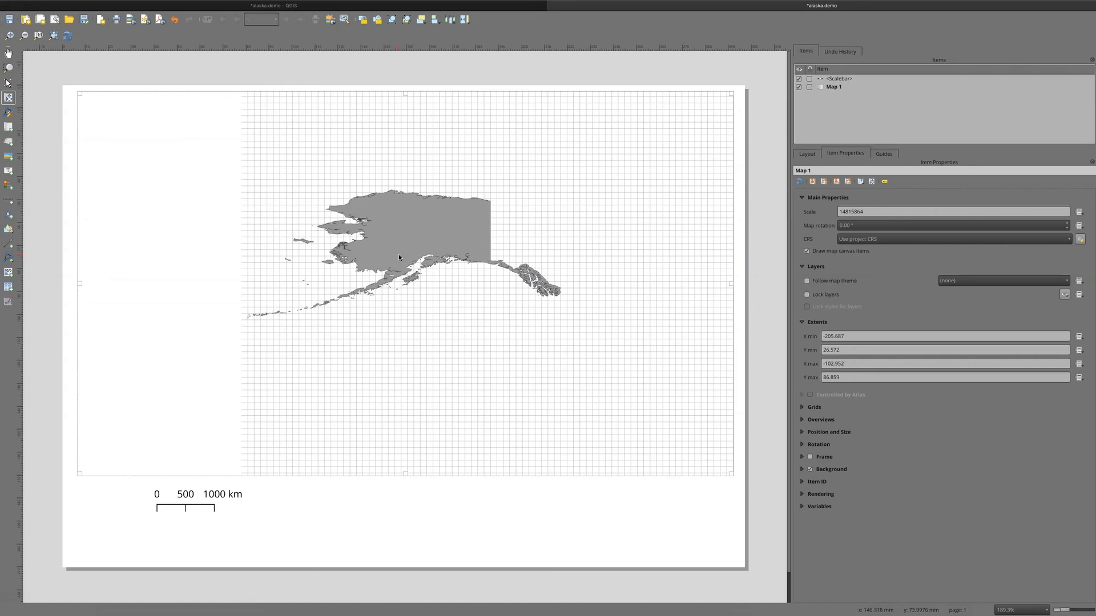
scroll(398, 254, down, 1)
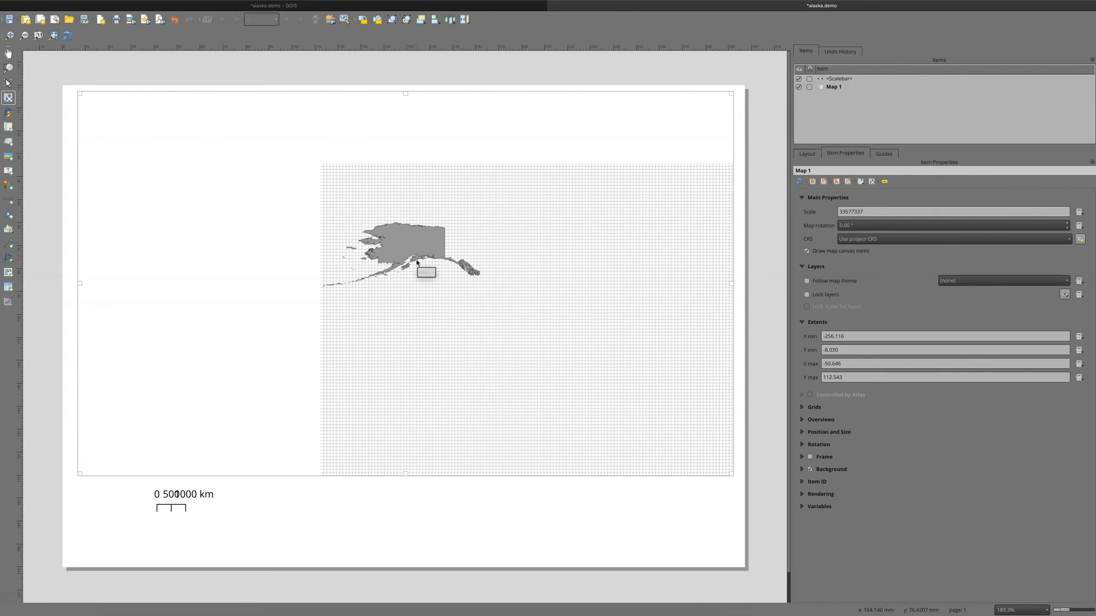
scroll(417, 262, down, 1)
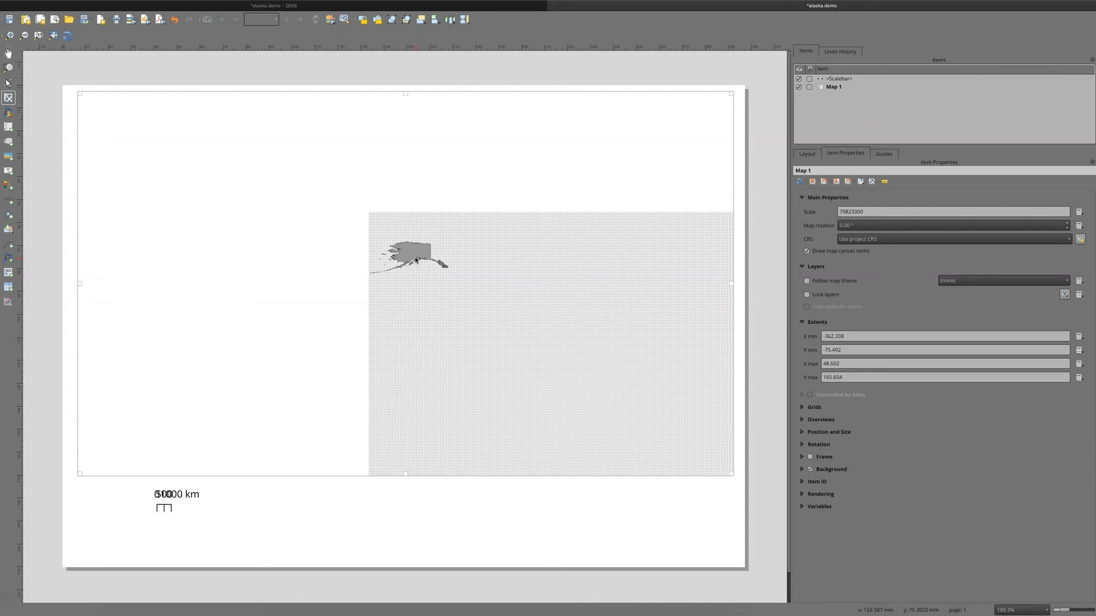
scroll(415, 259, up, 3)
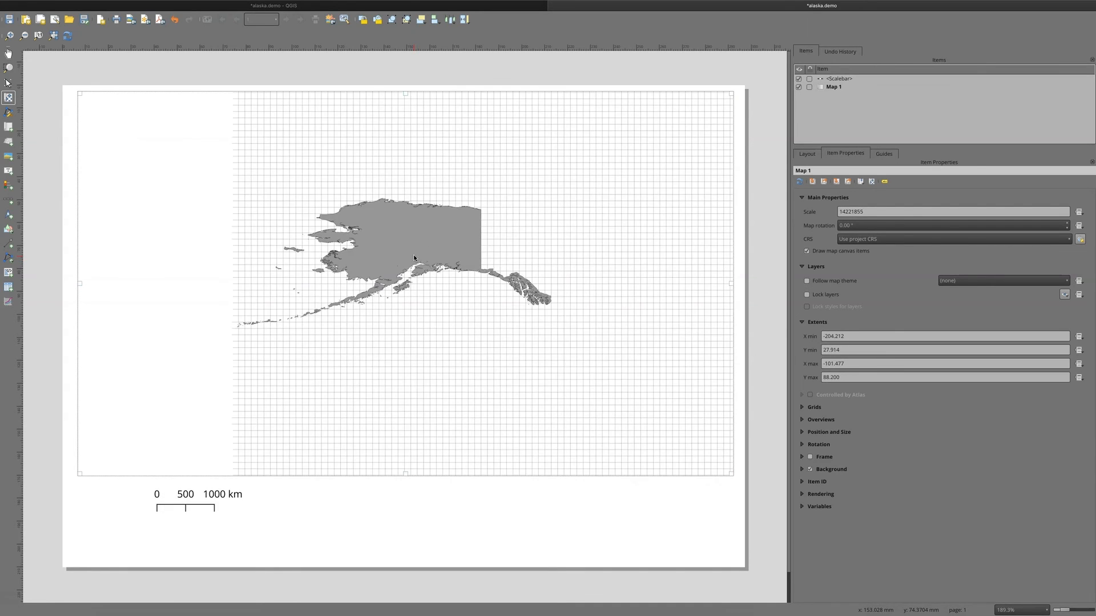
scroll(414, 256, up, 2)
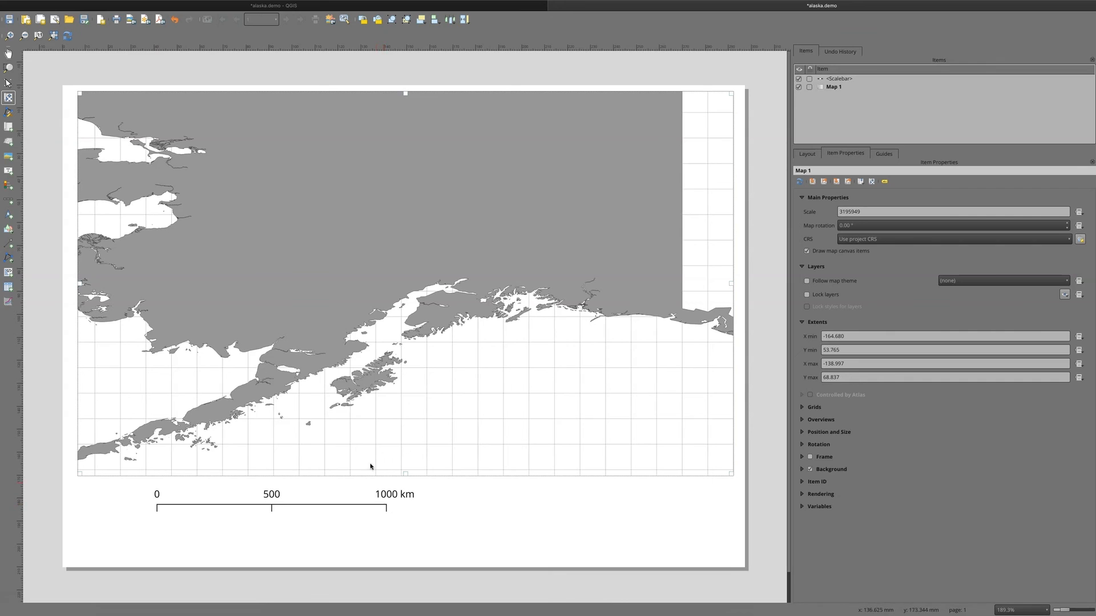
scroll(389, 301, up, 3)
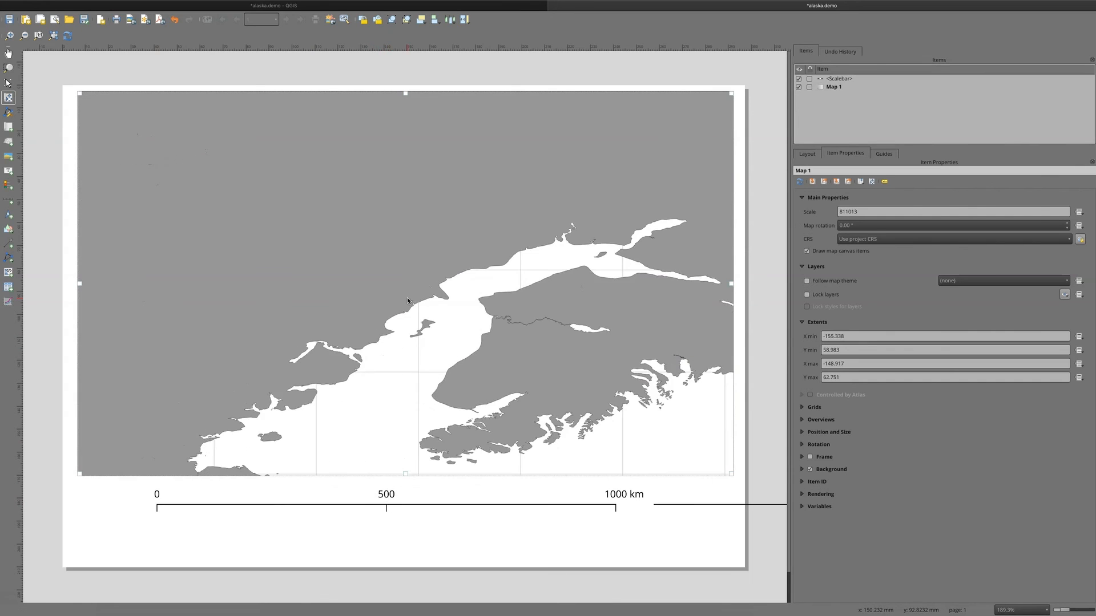
Step: Zoom the map content back out to show all of Alaska and shift it slightly up within the map frame
scroll(414, 309, down, 1)
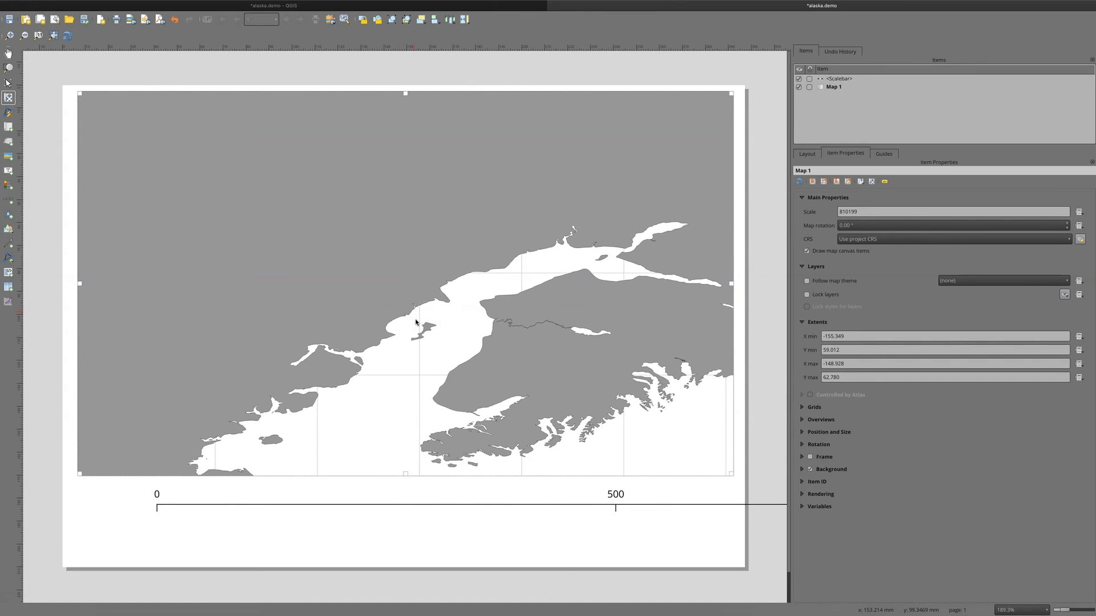
scroll(415, 320, down, 1)
scroll(416, 321, down, 1)
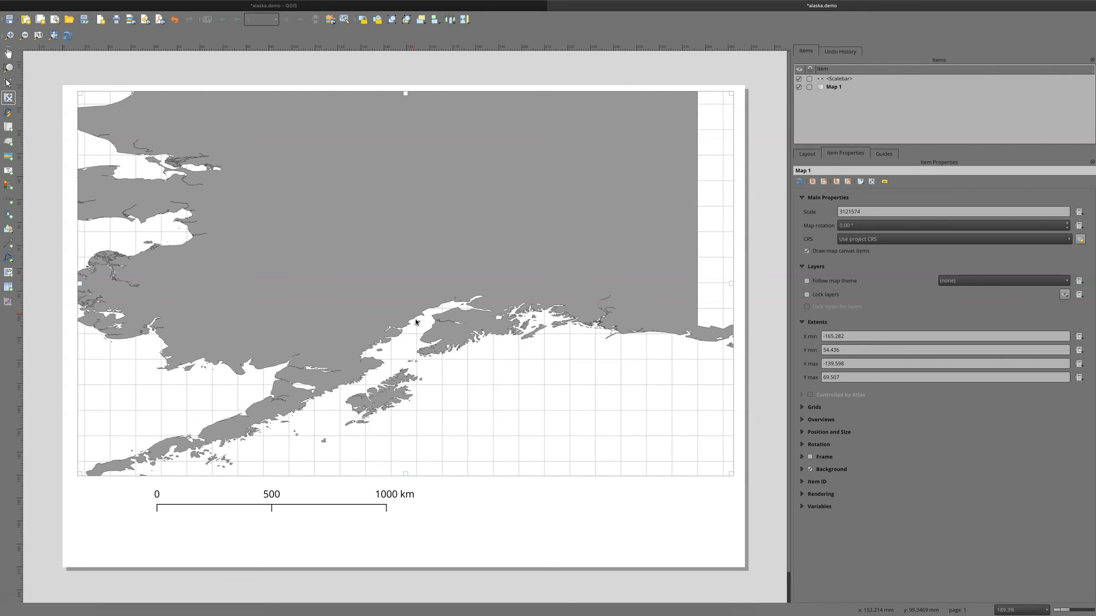
scroll(423, 330, down, 1)
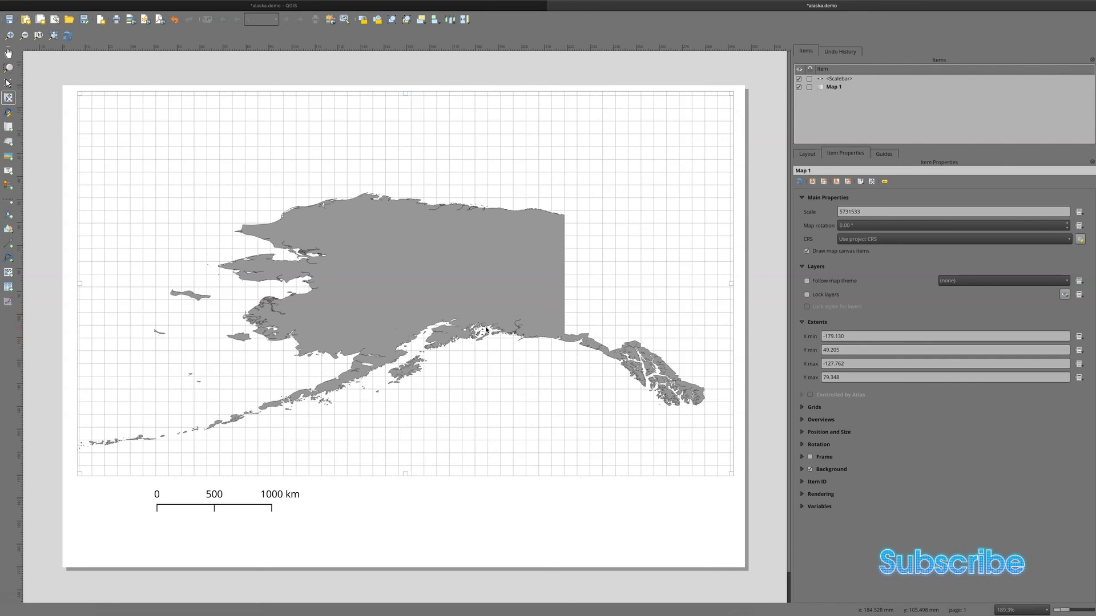
drag(486, 329, 498, 308)
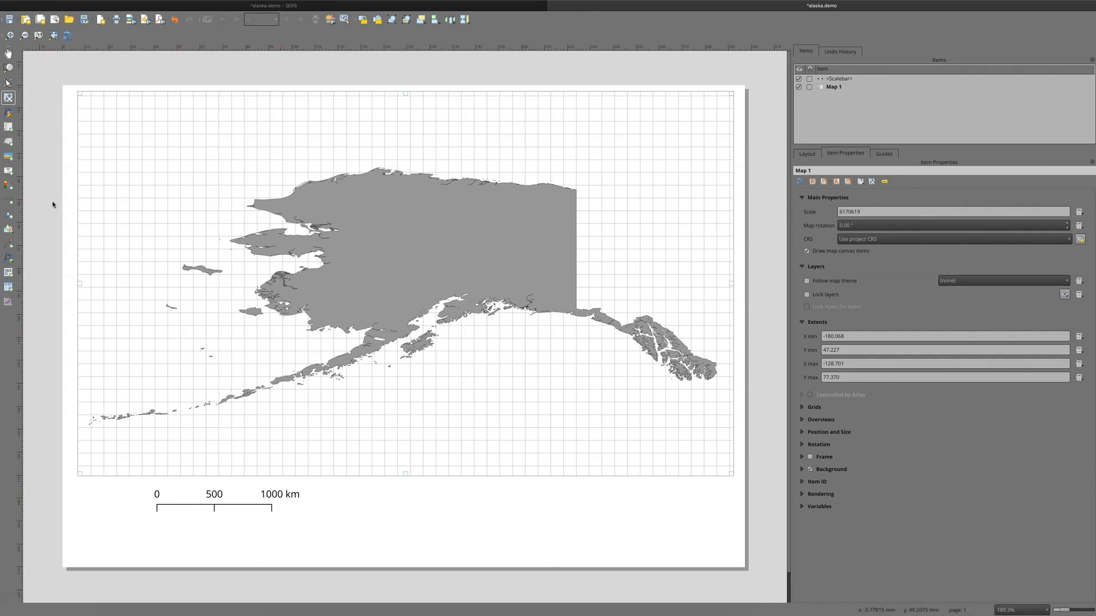
Step: Delete the scale bar below the map
click(8, 82)
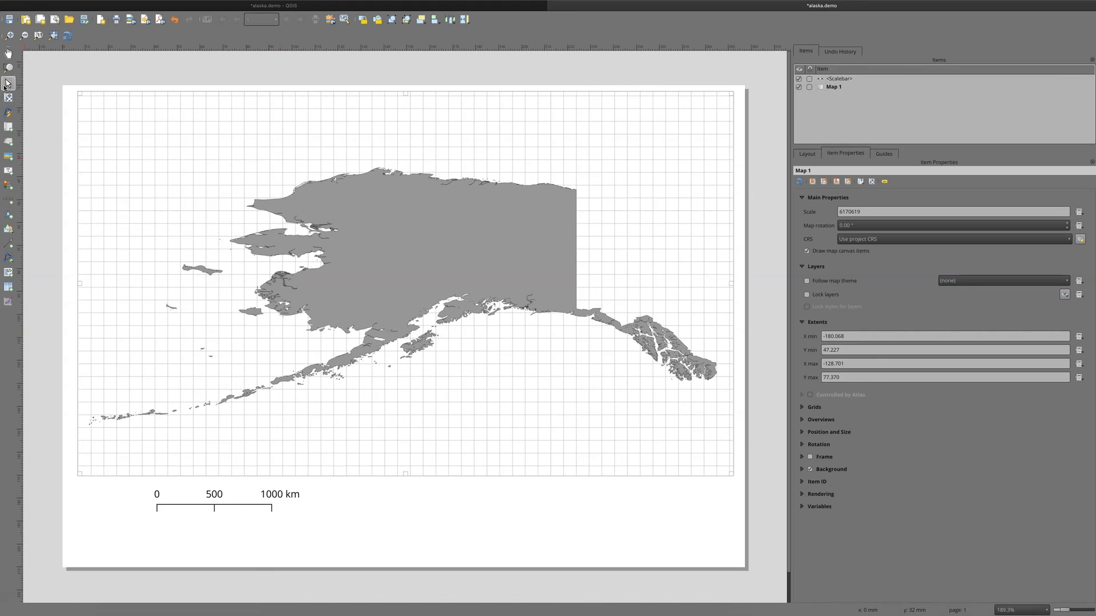
click(225, 506)
key(Delete)
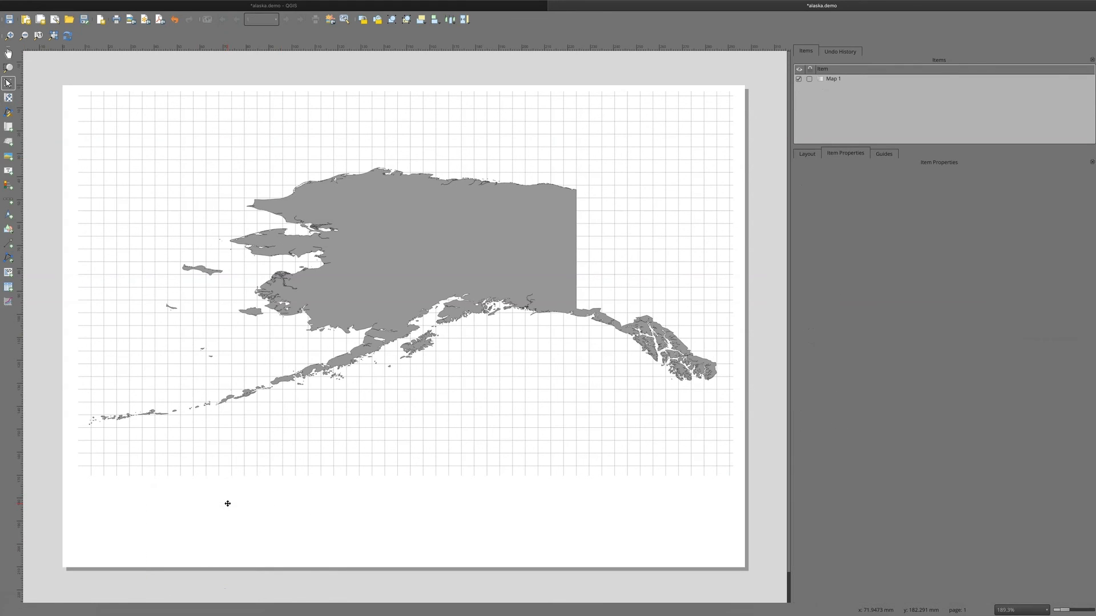
Step: Add a new scale bar below the map's lower-left part
click(7, 200)
click(176, 493)
click(713, 316)
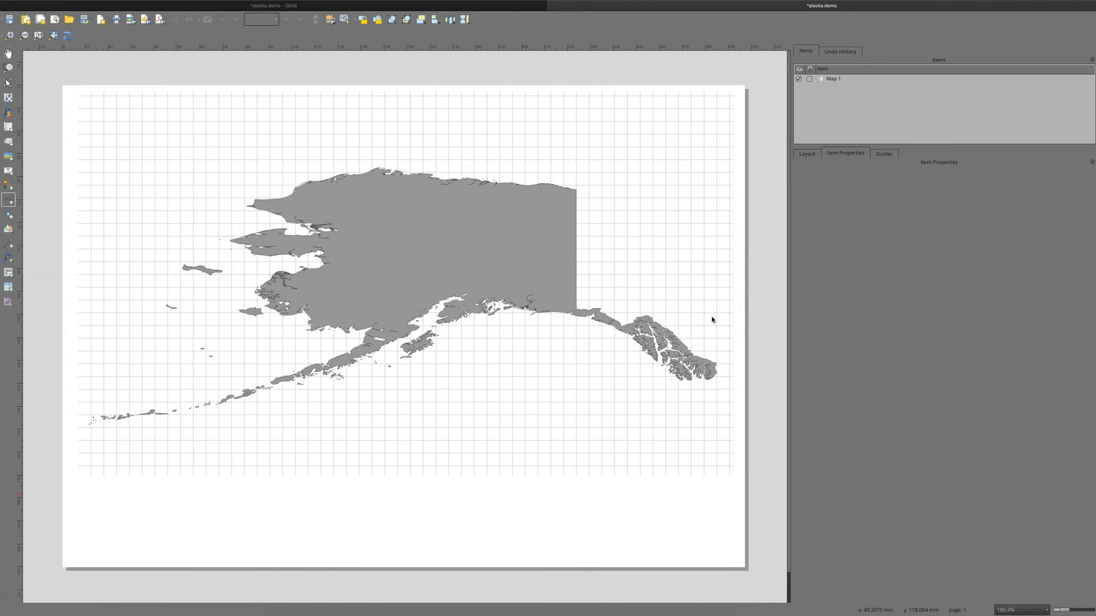